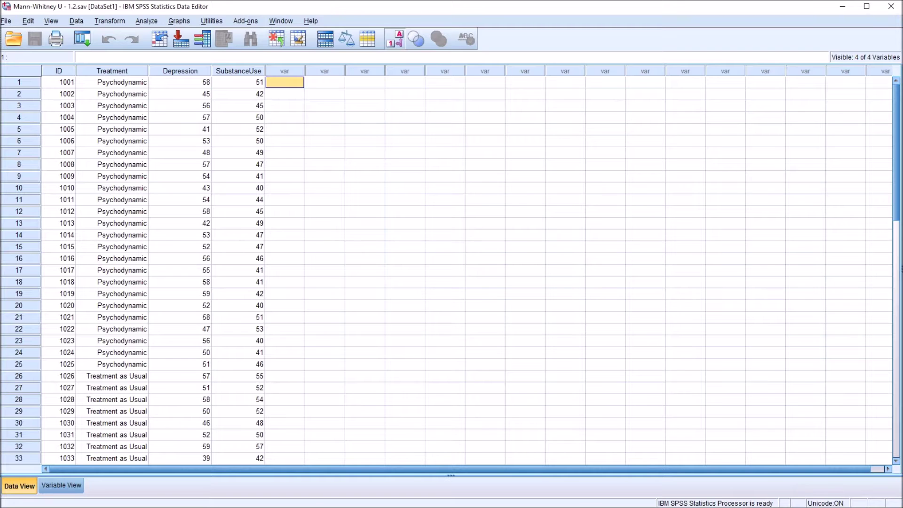
Inspect the first Treatment values and the first Treatment as Usual case
left_click(111, 70)
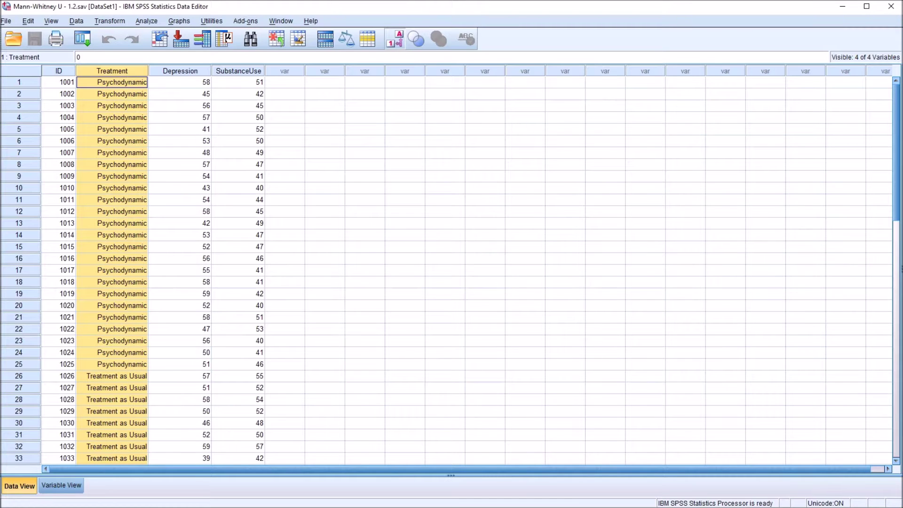
left_click(122, 83)
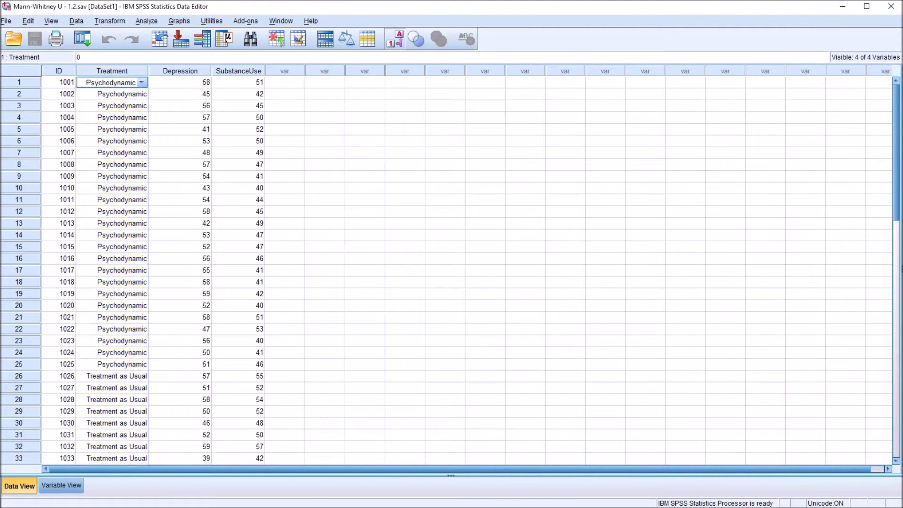
key("Down")
key("Up")
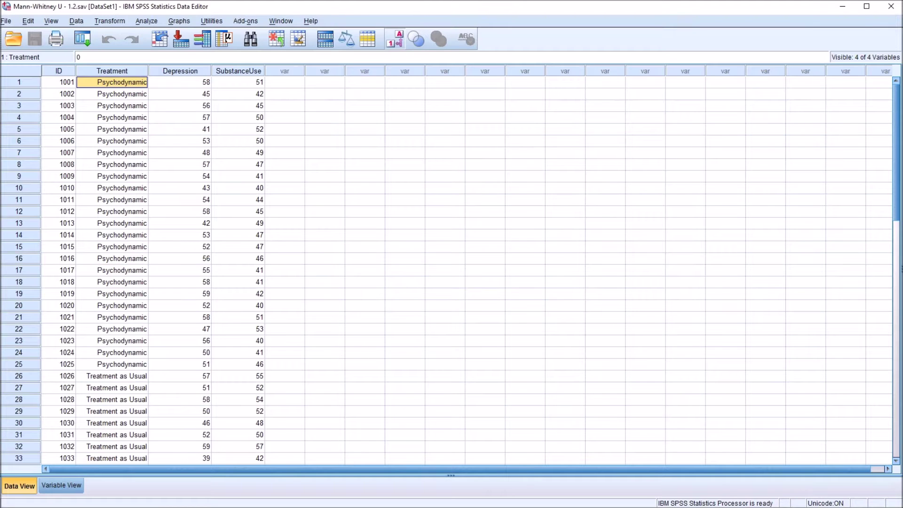
left_click(117, 375)
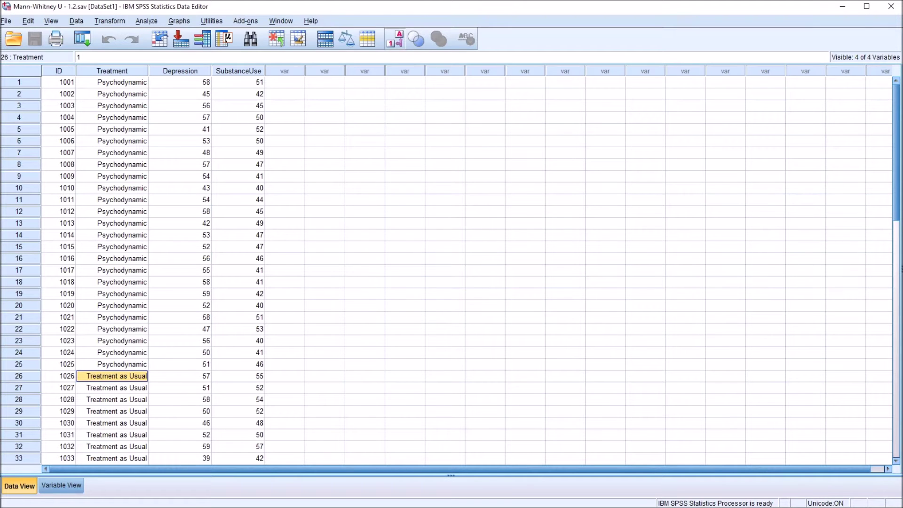
Select the Depression and SubstanceUse columns in turn, then clear the selection
left_click(180, 71)
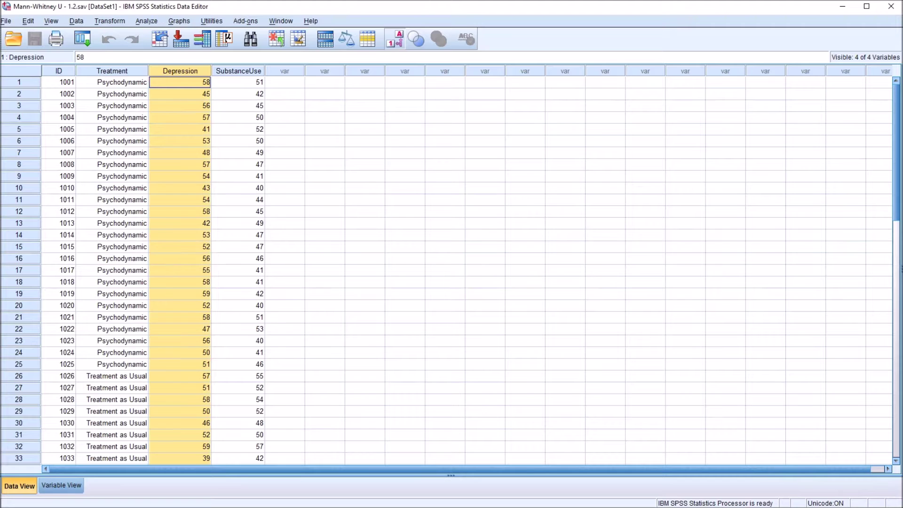
left_click(238, 71)
left_click(180, 71)
left_click(239, 71)
key("Right")
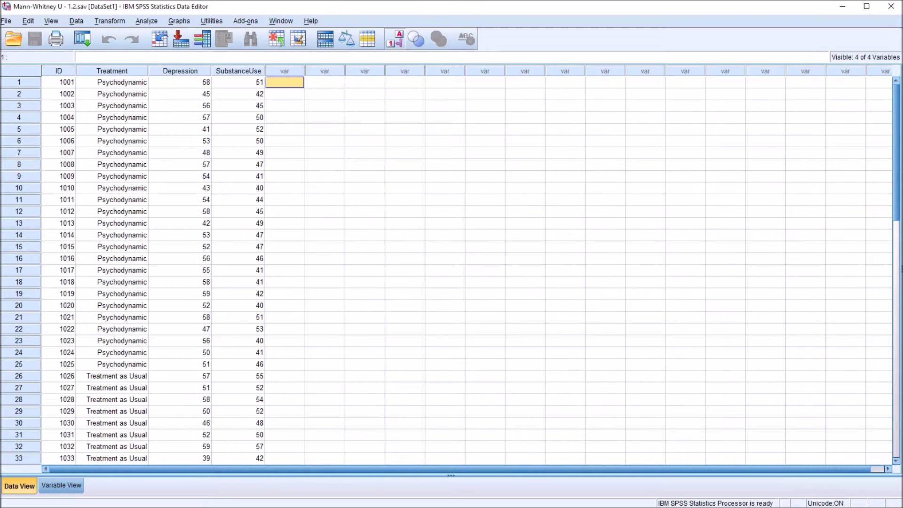
left_click(181, 71)
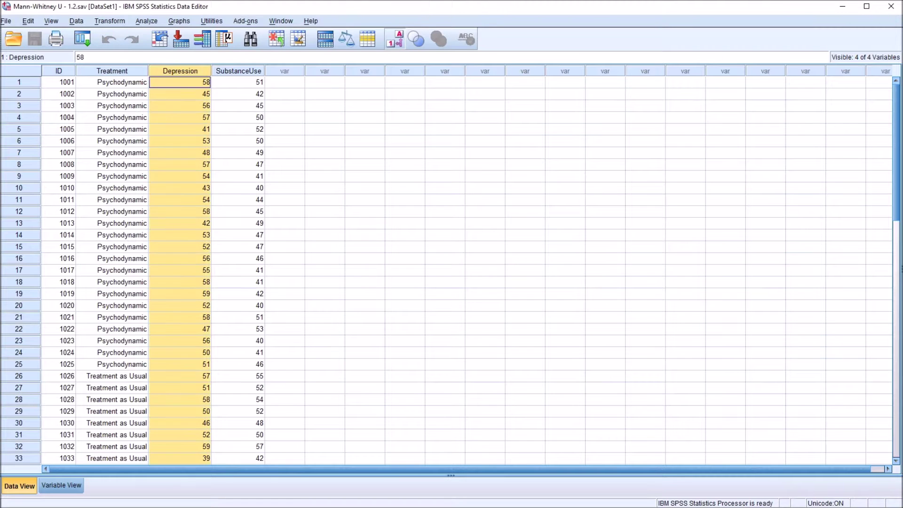
left_click(239, 70)
key("Right")
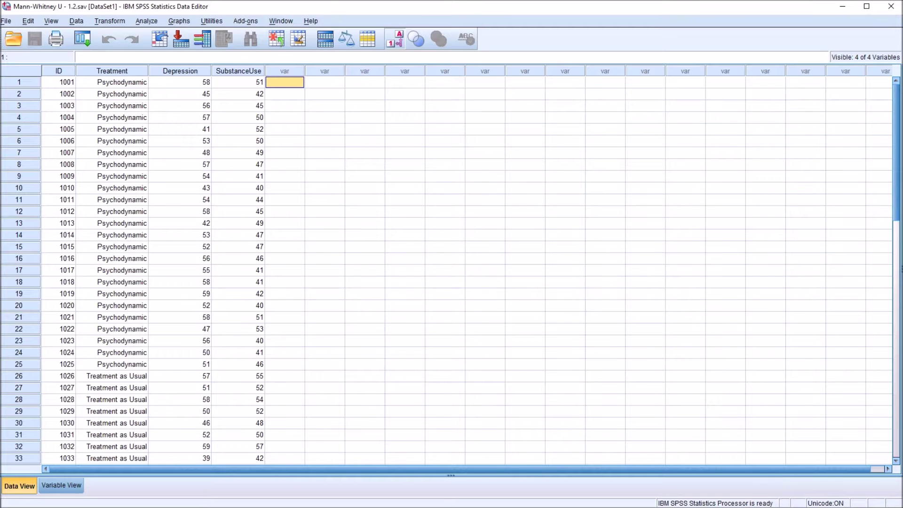
Select the Psychodynamic cases, then the Treatment as Usual cases, in Treatment
key("Left")
key("Left")
key("Left")
key("shift+Down")
key("shift+Down")
key("shift+Down")
key("shift+Down")
key("shift+Down")
key("shift+Down")
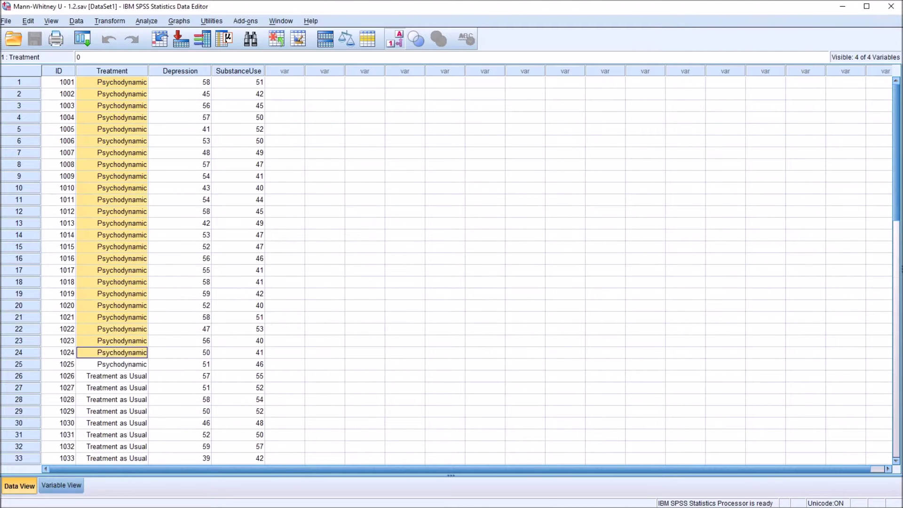
key("shift+Down")
key("Down")
key("shift+Down")
key("shift+Down")
key("shift+Down")
key("shift+Down")
key("shift+Down")
key("shift+Down")
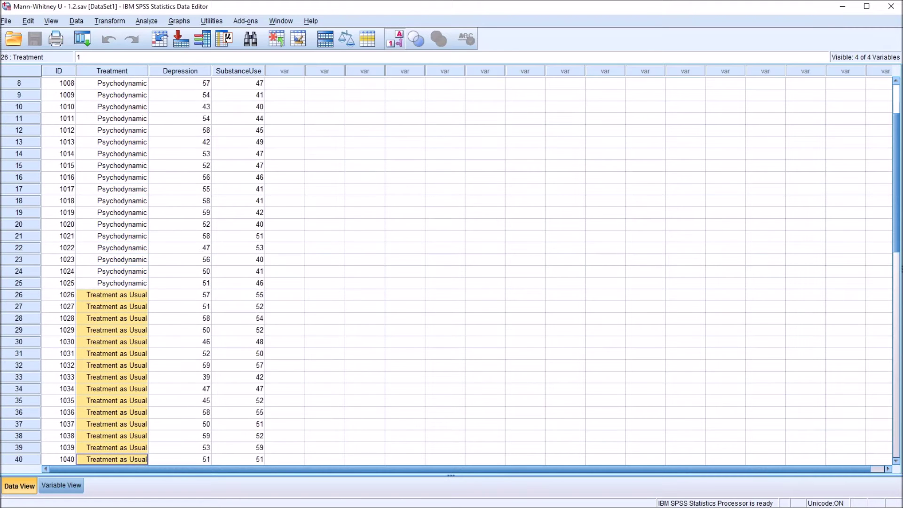
key("shift+Down")
key("shift+Down")
key("shift+Down")
key("shift+Up")
key("shift+Up")
key("shift+Up")
key("shift+Up")
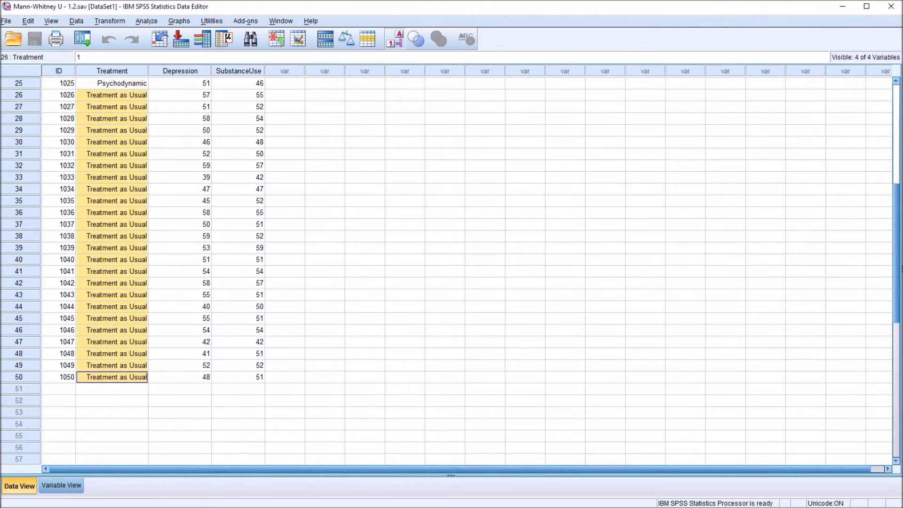
scroll(451, 268, "up", 8)
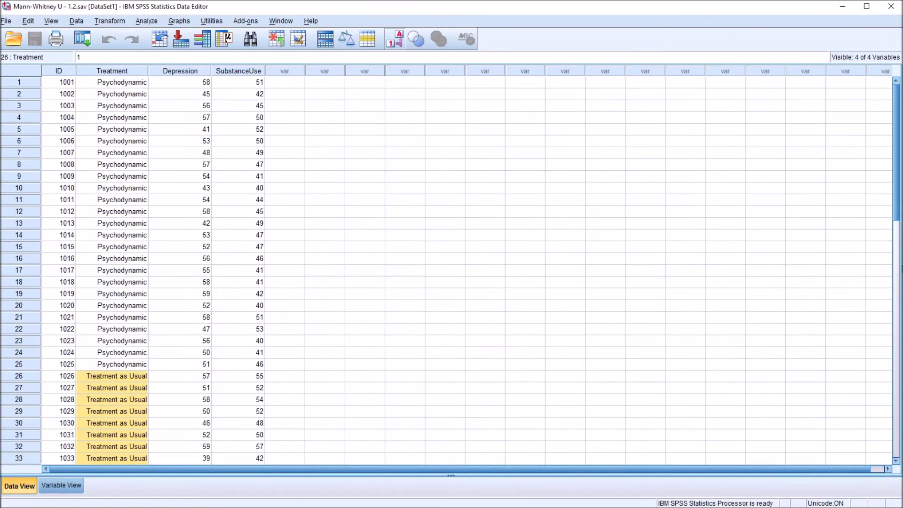
left_click(284, 82)
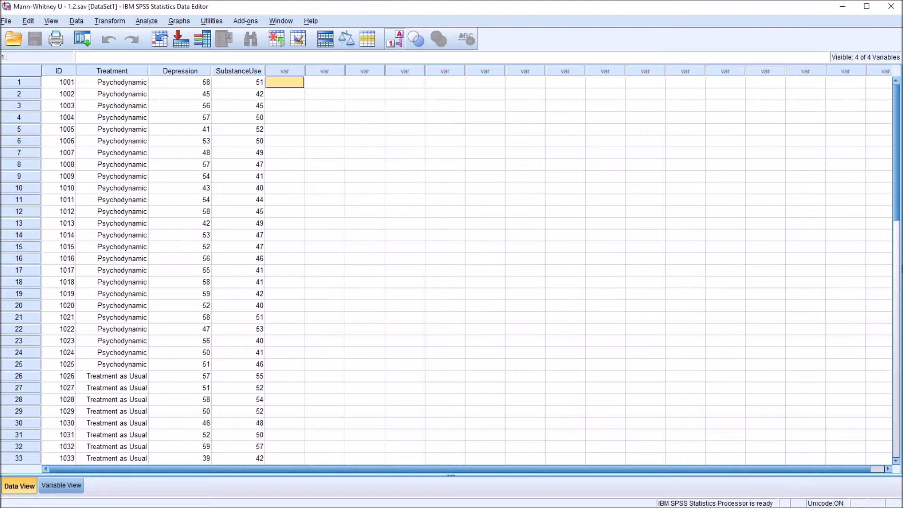
Reselect the Depression and SubstanceUse columns again before clearing the selection
left_click(180, 70)
left_click(239, 71)
left_click(284, 82)
left_click(181, 70)
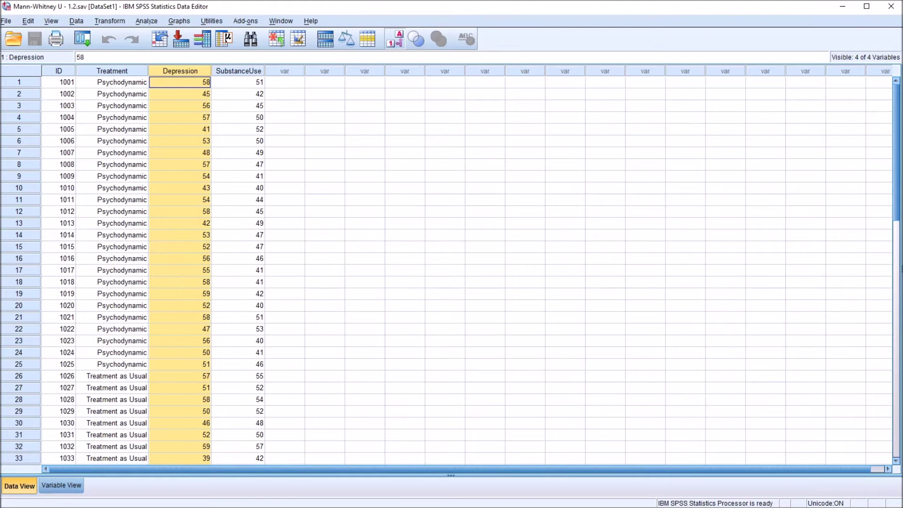
left_click(238, 71)
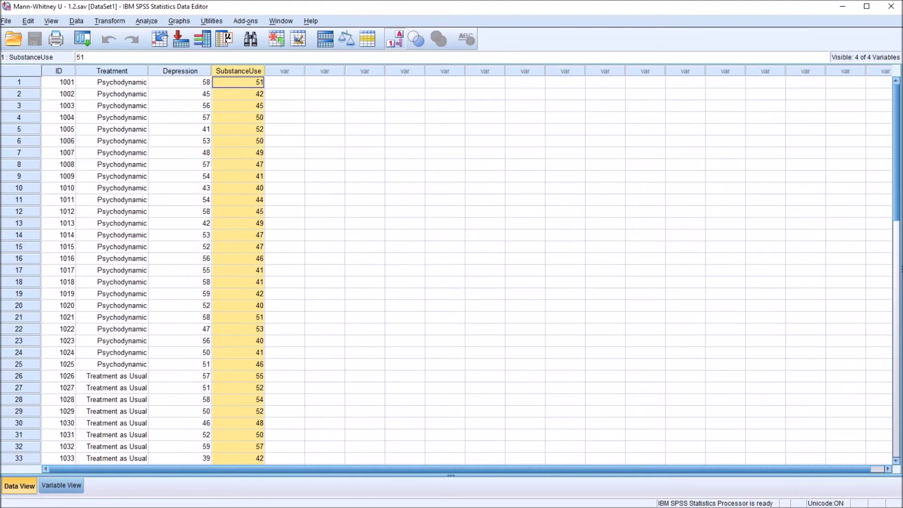
key("Right")
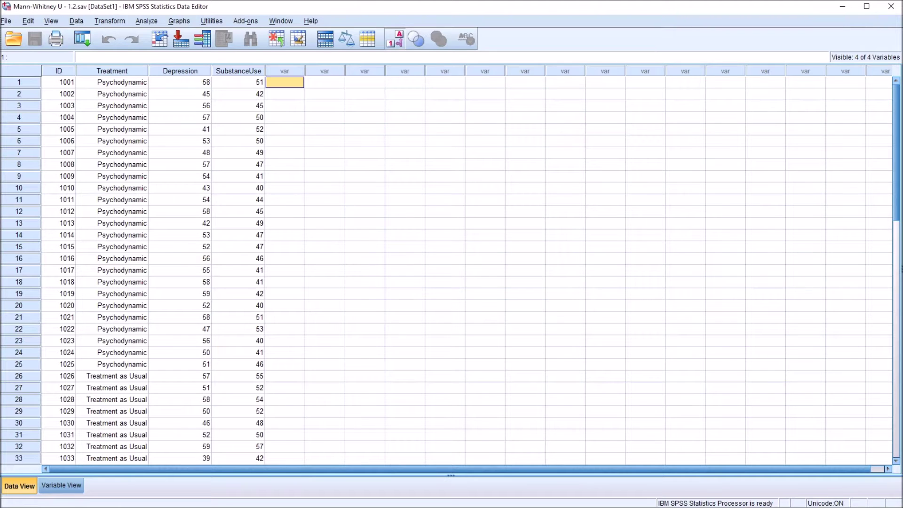
Set up Explore with Treatment as factor and Depression, SubstanceUse as dependents
key("alt+a")
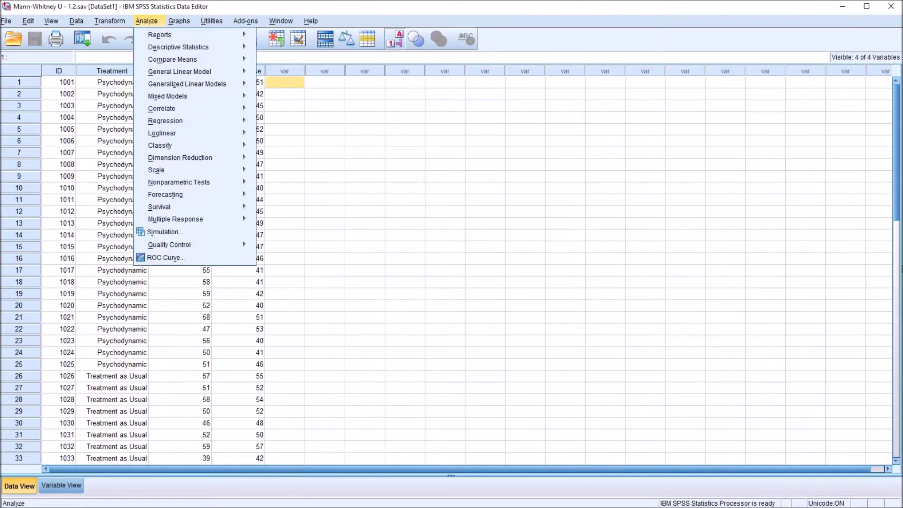
key("e")
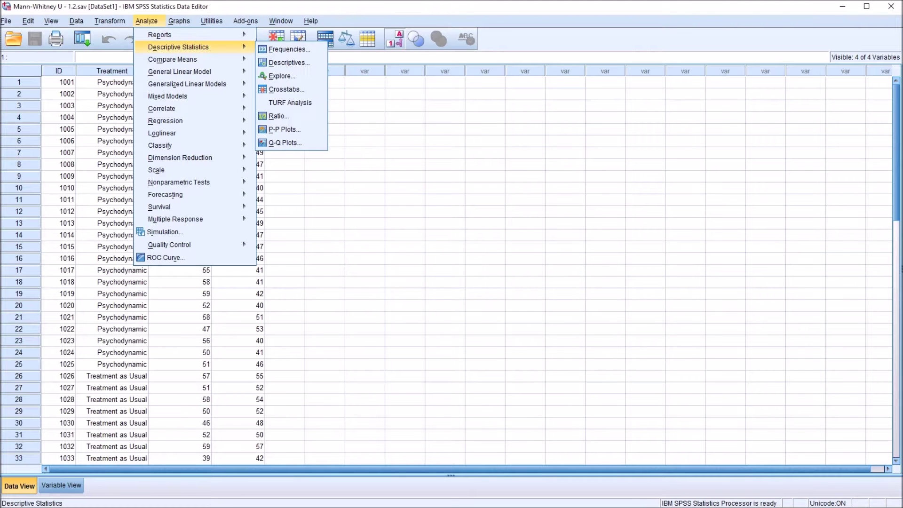
key("Down")
key("Down")
key("Down")
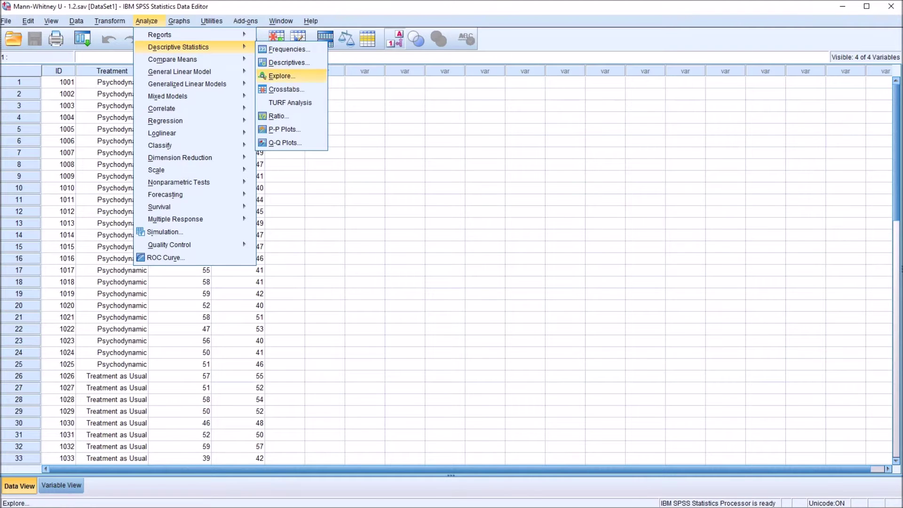
key("Return")
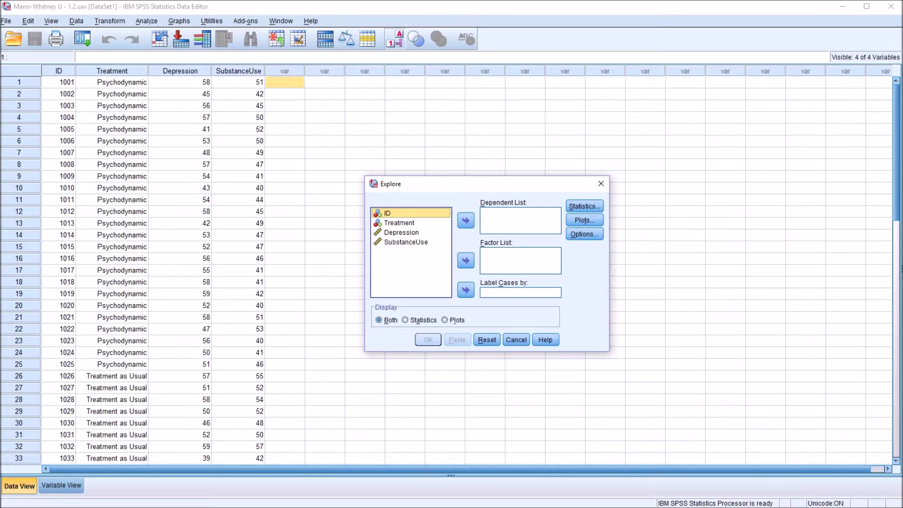
key("Down")
key("alt+f")
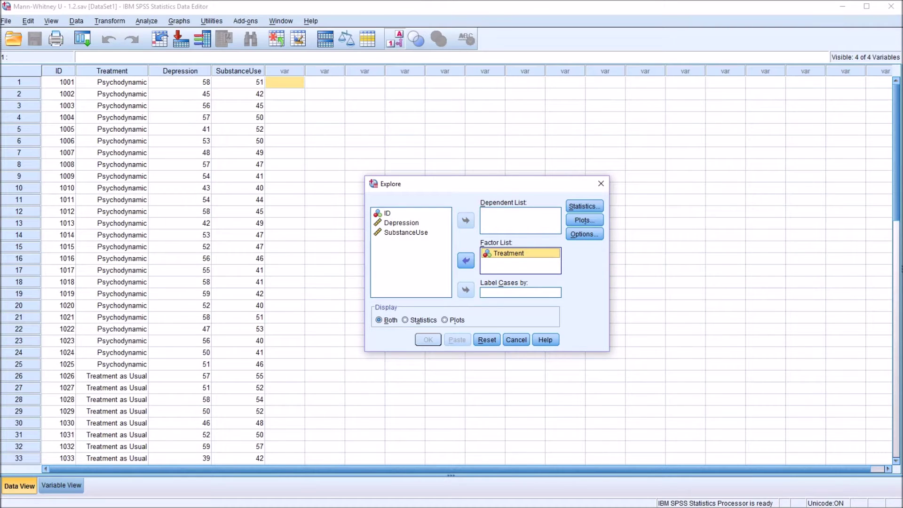
mouse_move(401, 222)
left_mouse_down()
mouse_move(519, 221)
mouse_move(514, 235)
mouse_move(513, 227)
left_mouse_up()
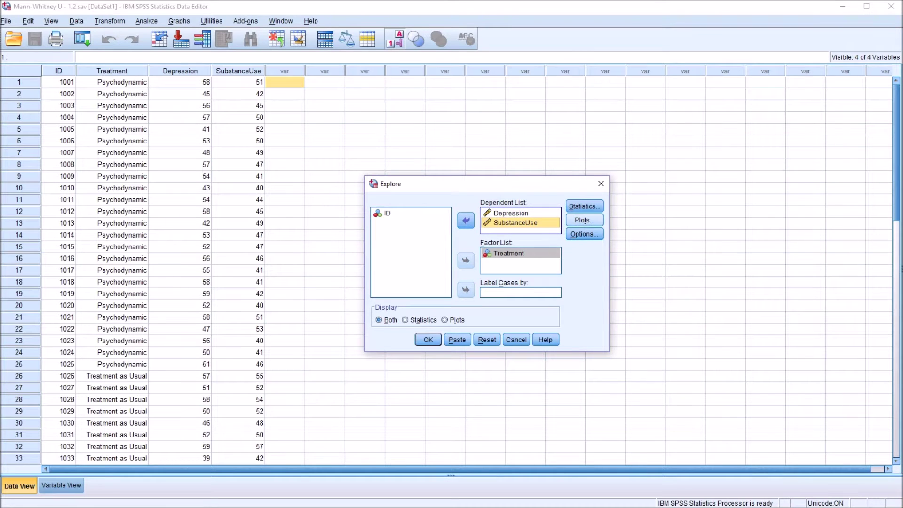
left_click(584, 219)
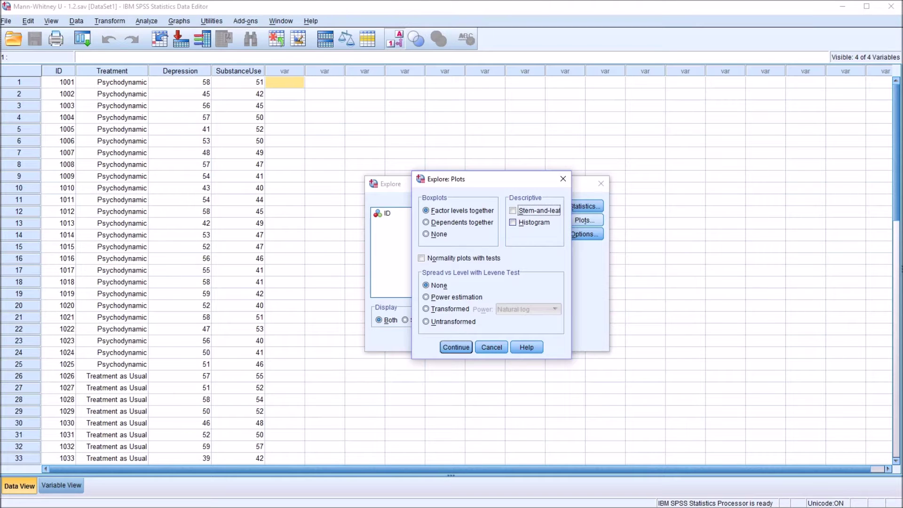
Request histograms and normality plots with tests, then run the Explore analysis
left_click(513, 223)
left_click(423, 258)
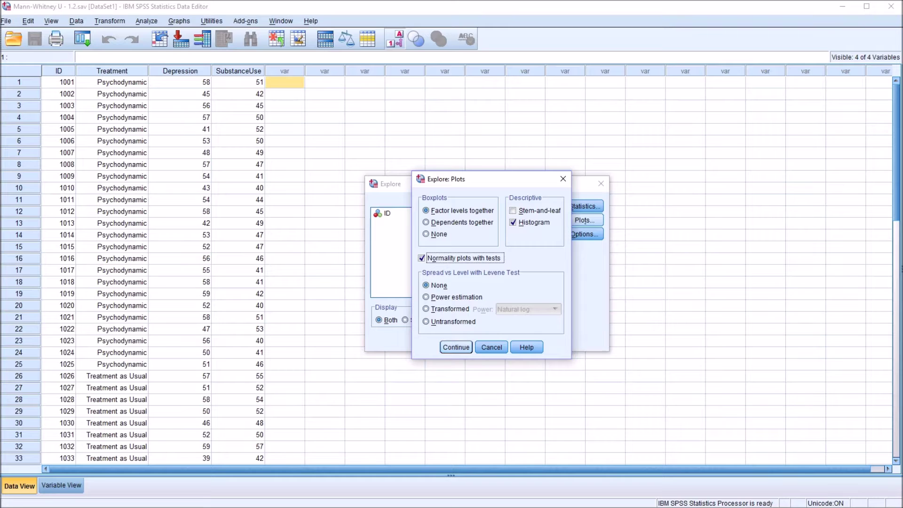
left_click(456, 347)
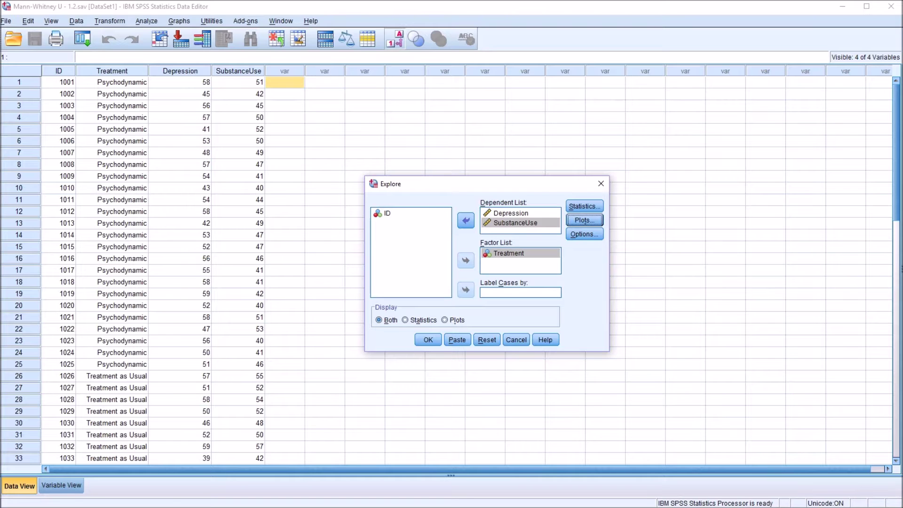
left_click(427, 340)
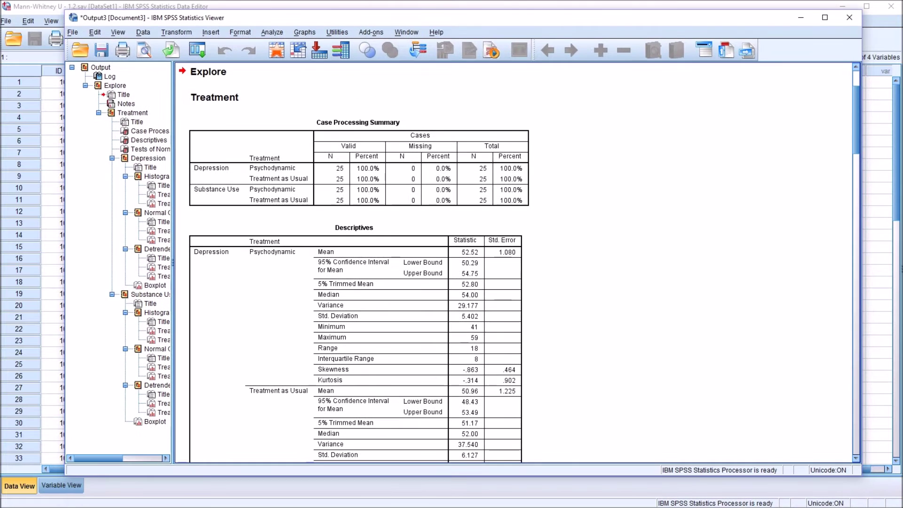
scroll(516, 265, "down", 1)
scroll(515, 265, "down", 4)
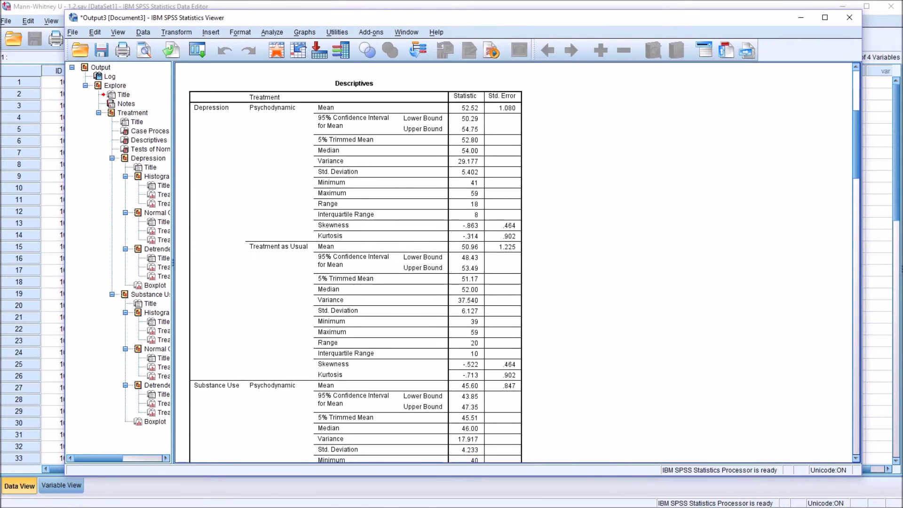
scroll(516, 265, "down", 3)
scroll(516, 264, "down", 5)
scroll(516, 265, "down", 5)
scroll(515, 265, "down", 4)
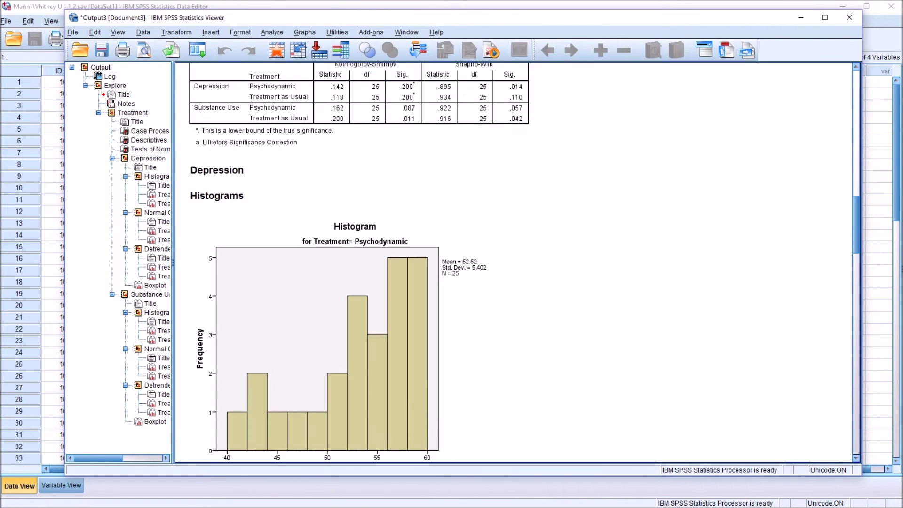
scroll(200, 461, "up", 1)
scroll(200, 462, "up", 3)
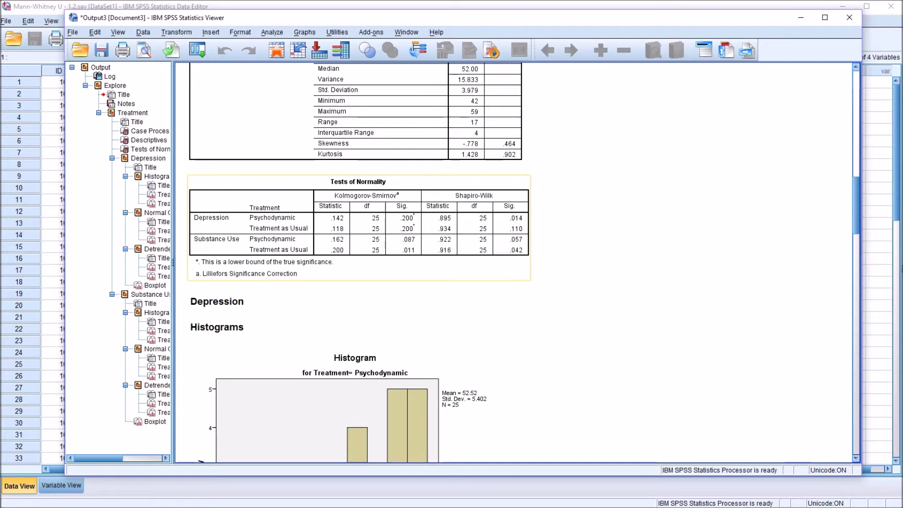
Activate the Tests of Normality table to inspect Psychodynamic Depression's Shapiro-Wilk .014
double_click(358, 219)
left_click(509, 218)
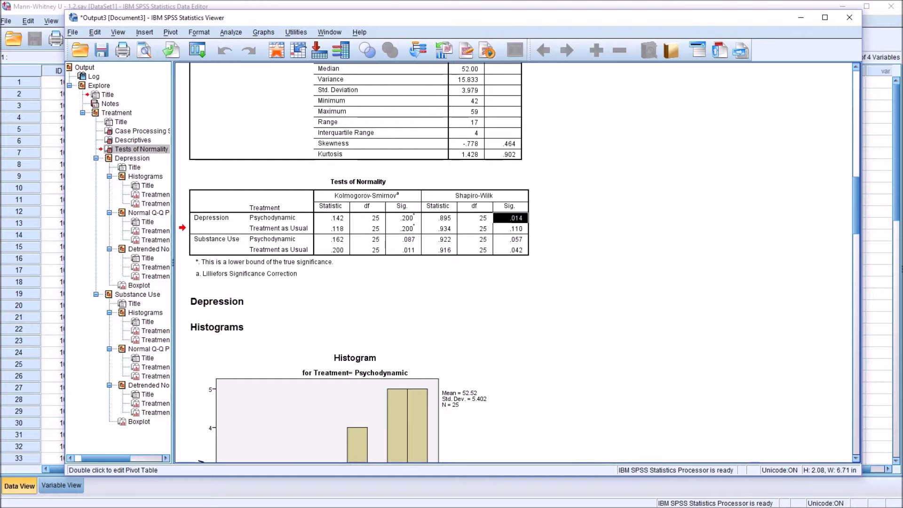
key("Down")
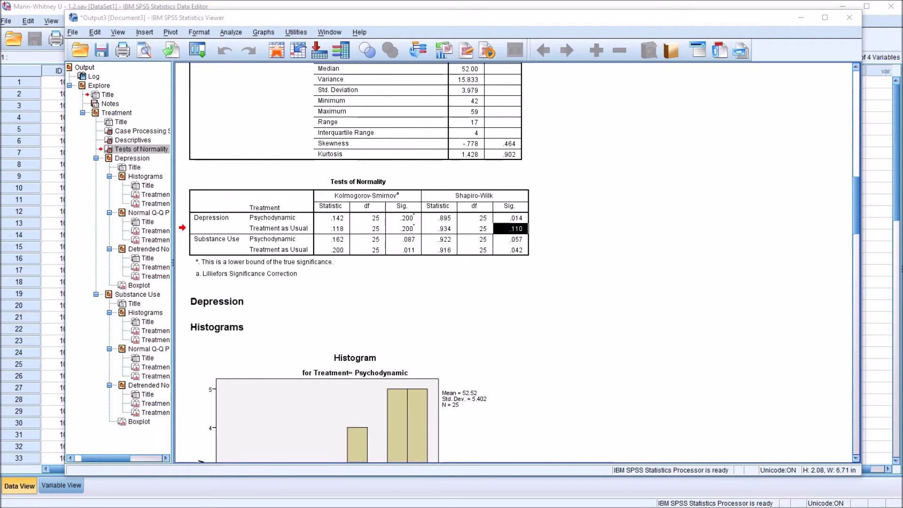
left_click(278, 227)
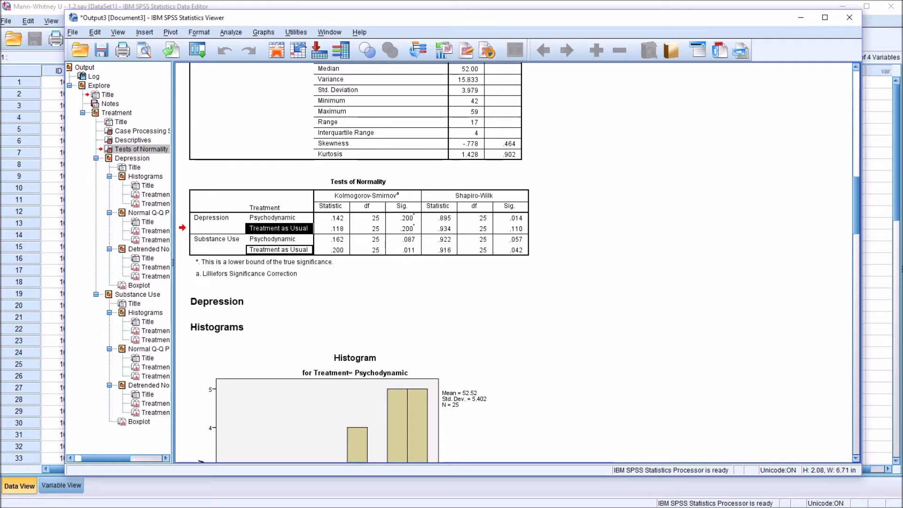
left_click(509, 228)
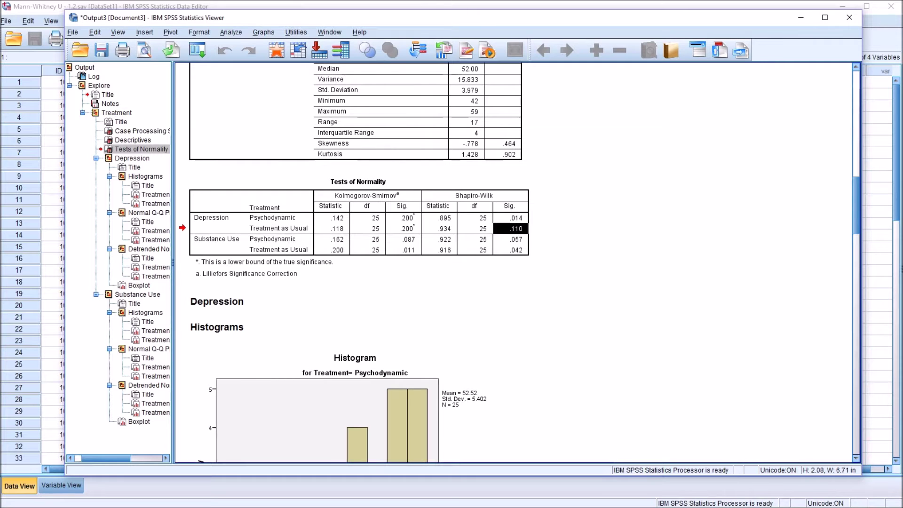
left_click(279, 239)
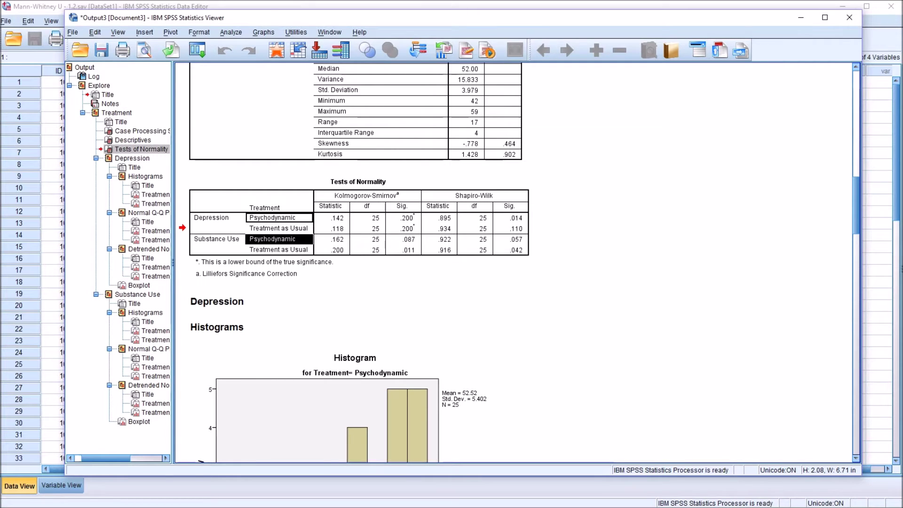
left_click(510, 238)
left_click(510, 228)
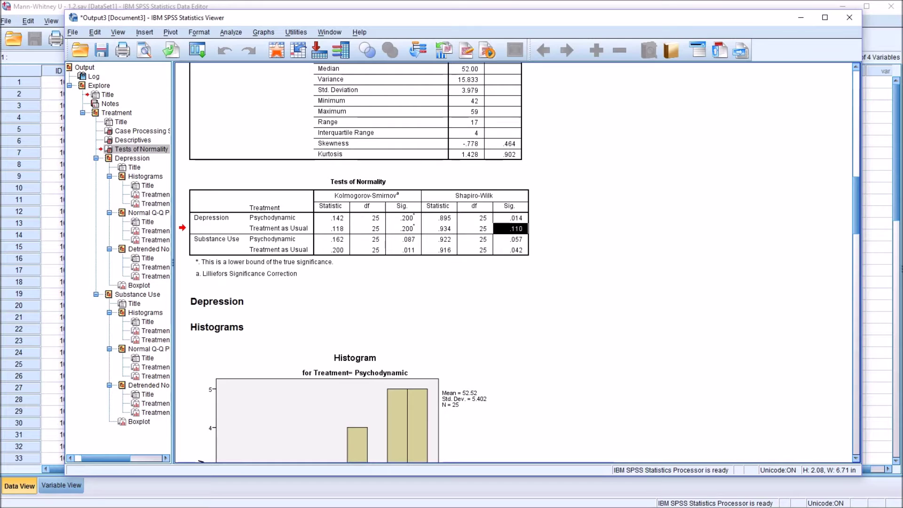
key("Down")
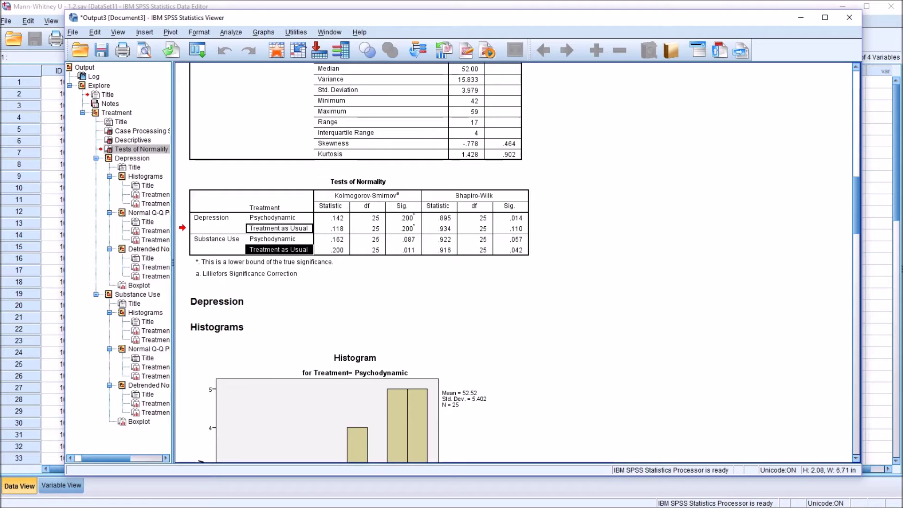
key("Left")
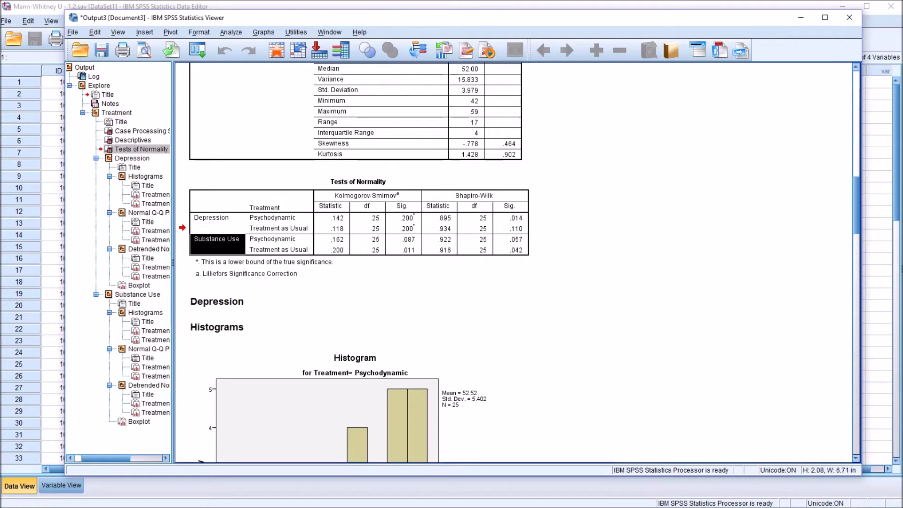
key("End")
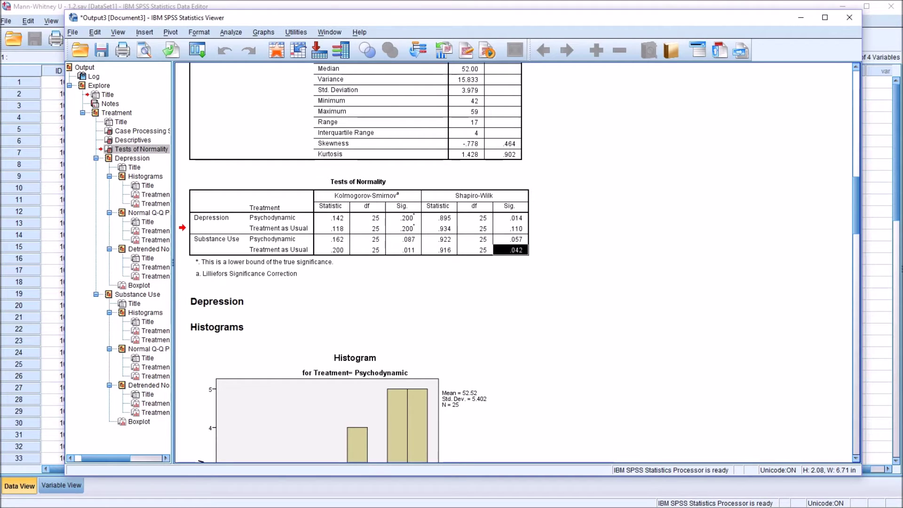
key("Up")
key("Up")
key("Up")
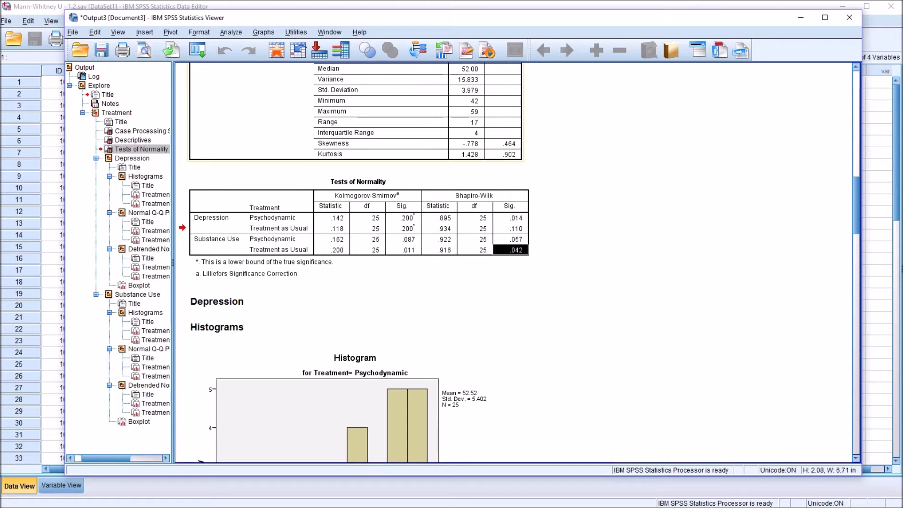
Switch from the Output Viewer to the Mann-Whitney dataset in the Data Editor
key("alt+Tab")
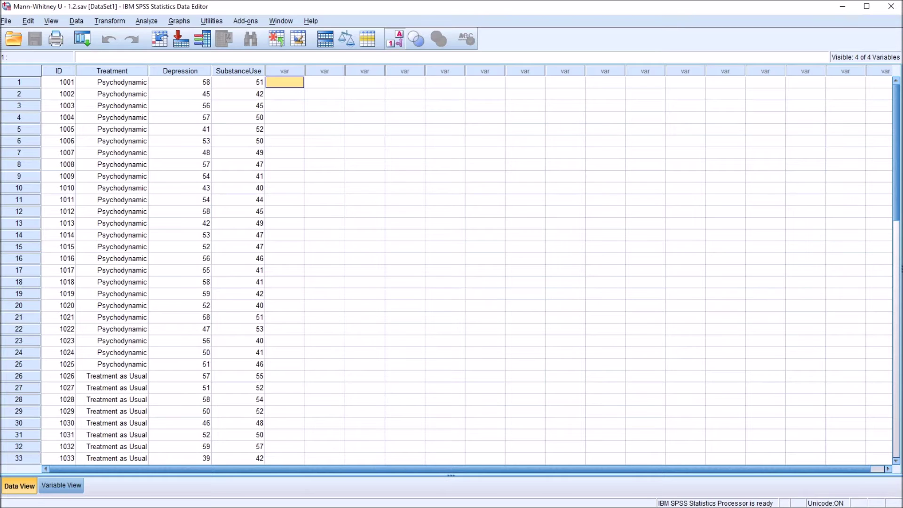
Open 2 Independent Samples with Depression, SubstanceUse as test variables, grouped by Treatment
key("alt+a")
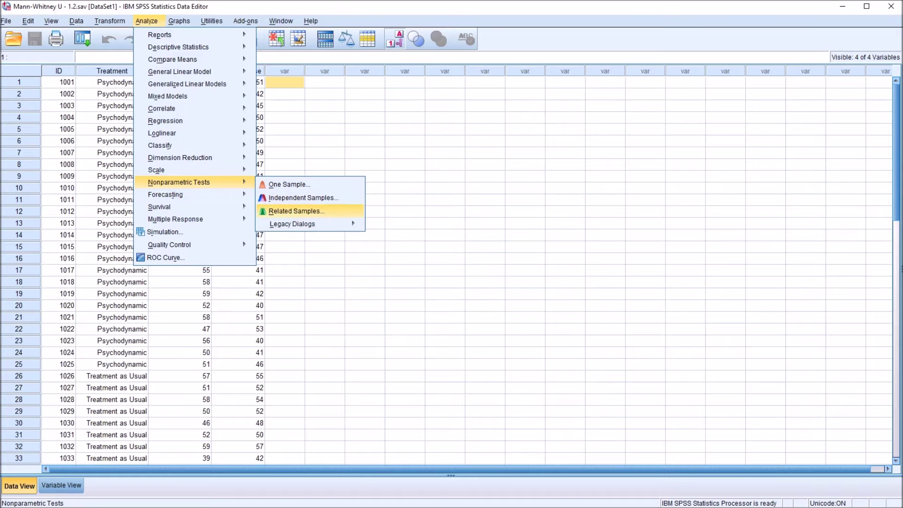
key("Down")
key("Down")
key("Down")
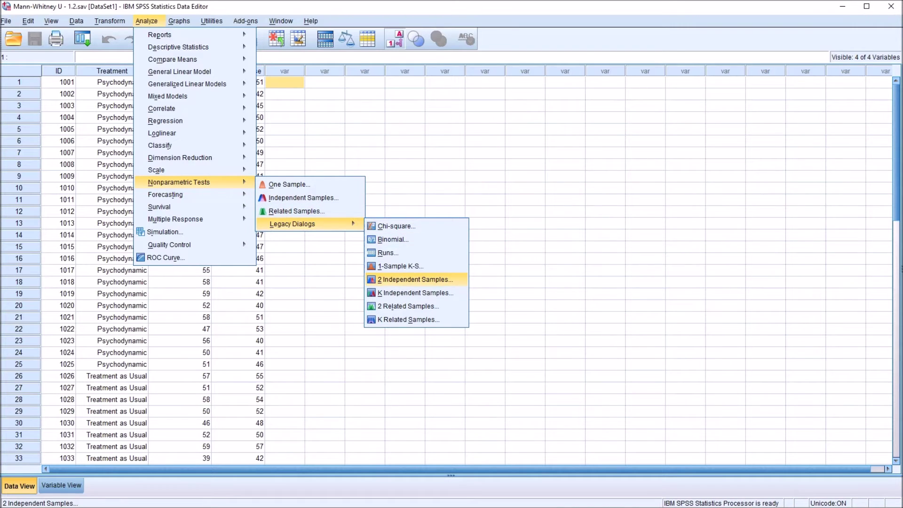
key("Return")
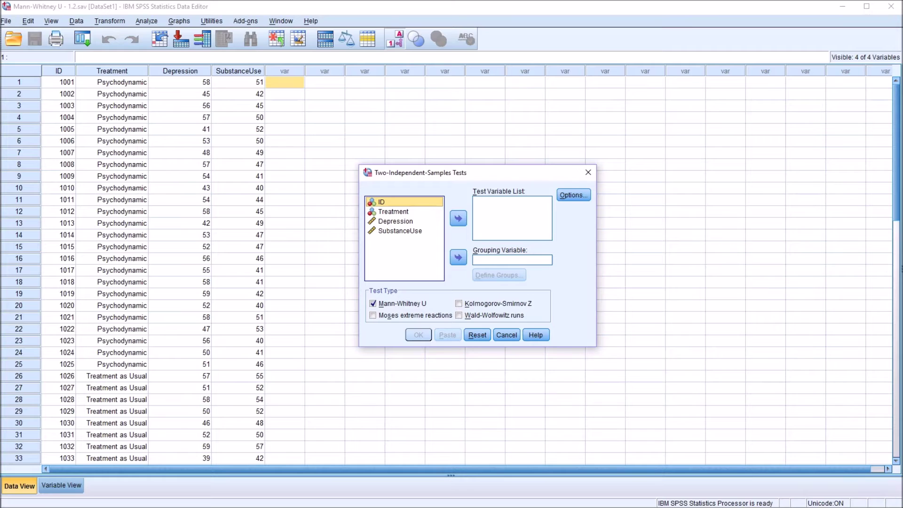
left_click_drag(392, 211, 508, 260)
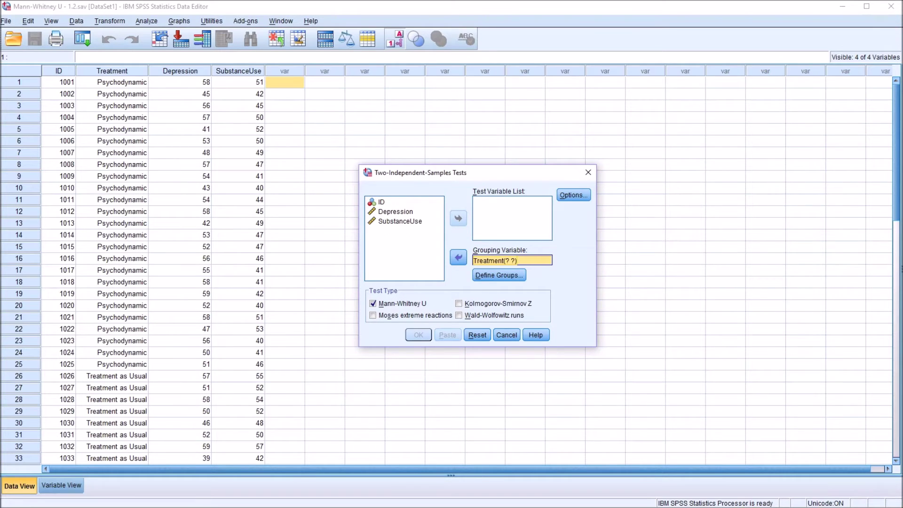
left_click_drag(396, 211, 504, 205)
left_click_drag(400, 210, 504, 211)
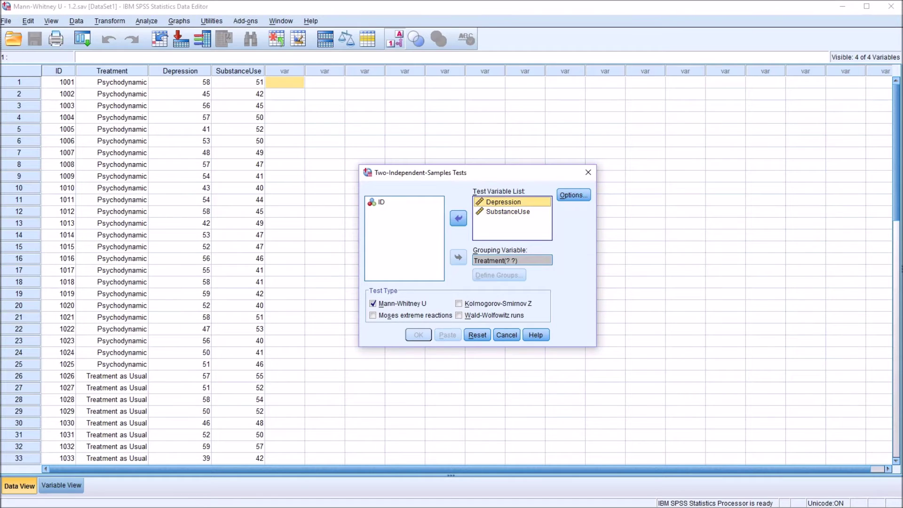
Open Define Groups for Treatment and close it without entering codes
key("ctrl+Down")
key("Tab")
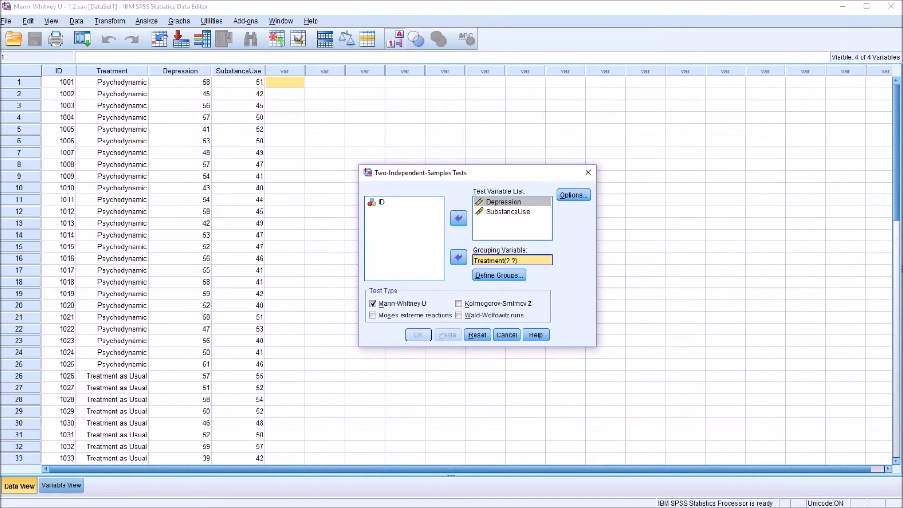
left_click(499, 275)
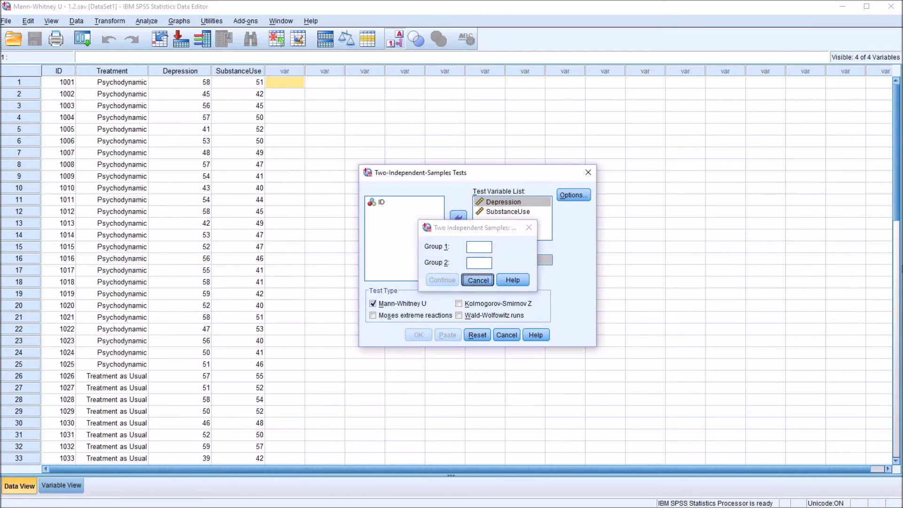
left_click(478, 279)
Cancel the test setup and toggle Value Labels to see the Treatment codes of cases 1 and 1026
left_click(588, 172)
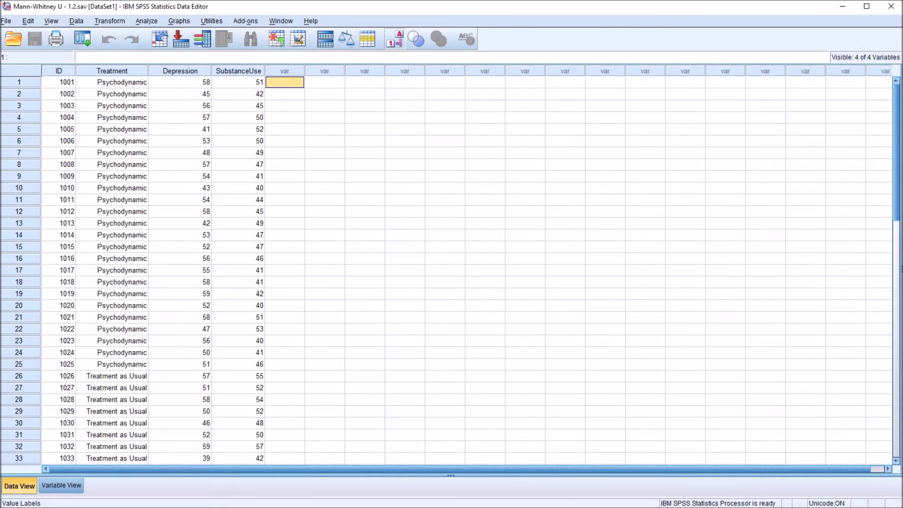
left_click(394, 39)
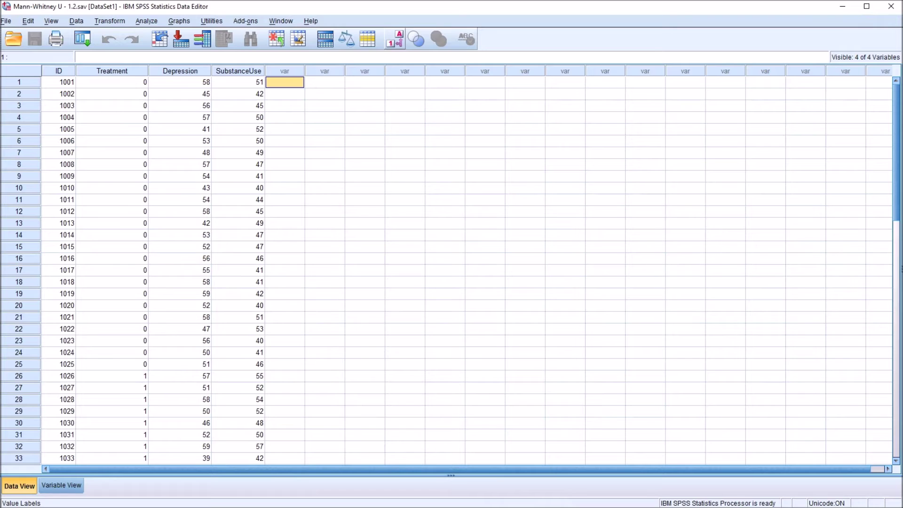
left_click(112, 82)
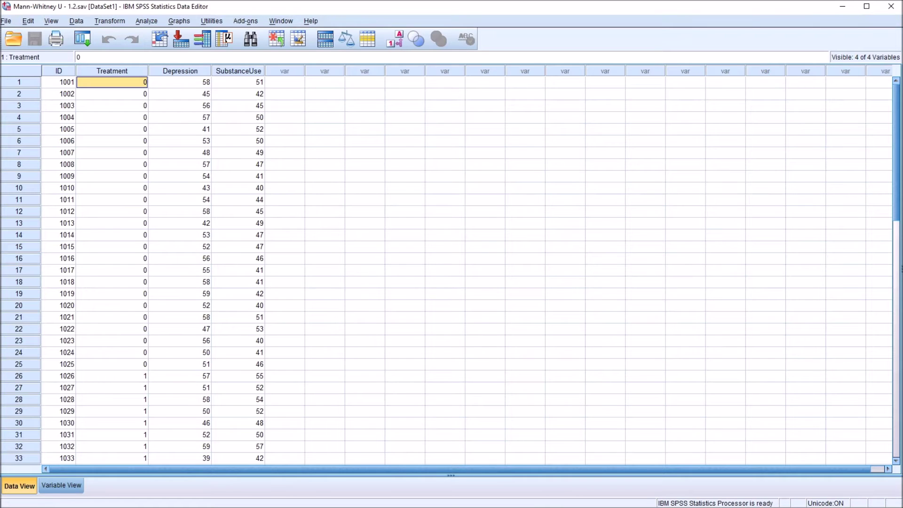
left_click(394, 39)
left_click(111, 376)
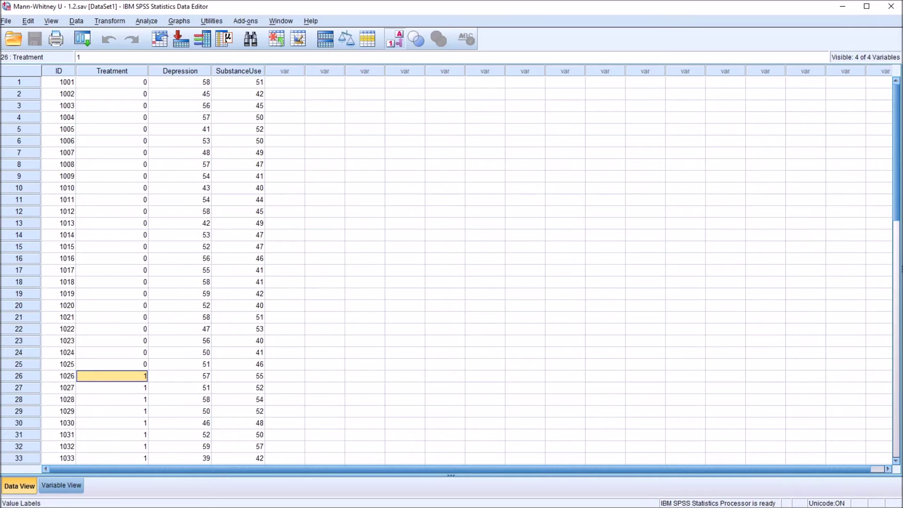
left_click(394, 39)
left_click(393, 39)
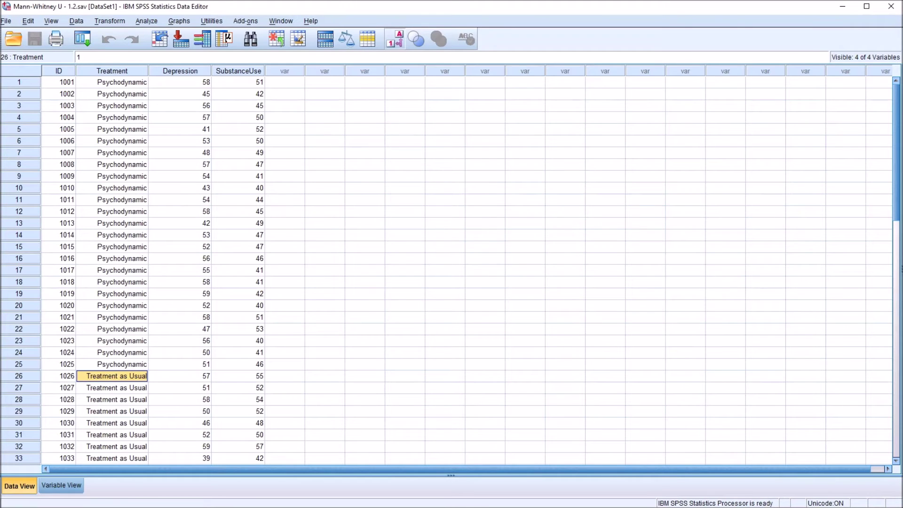
left_click(285, 82)
Check Treatment's value labels (0 Psychodynamic, 1 Treatment as Usual) in Variable View
left_click(61, 485)
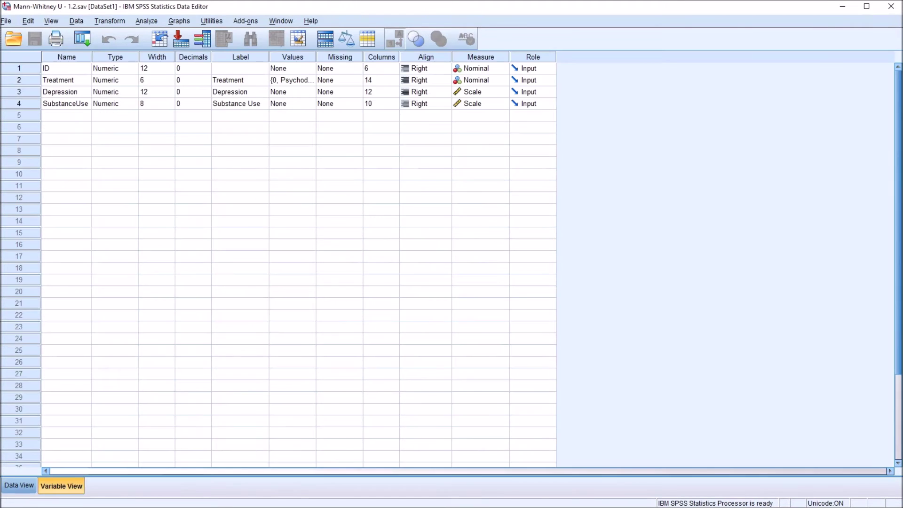
left_click(292, 79)
left_click(311, 80)
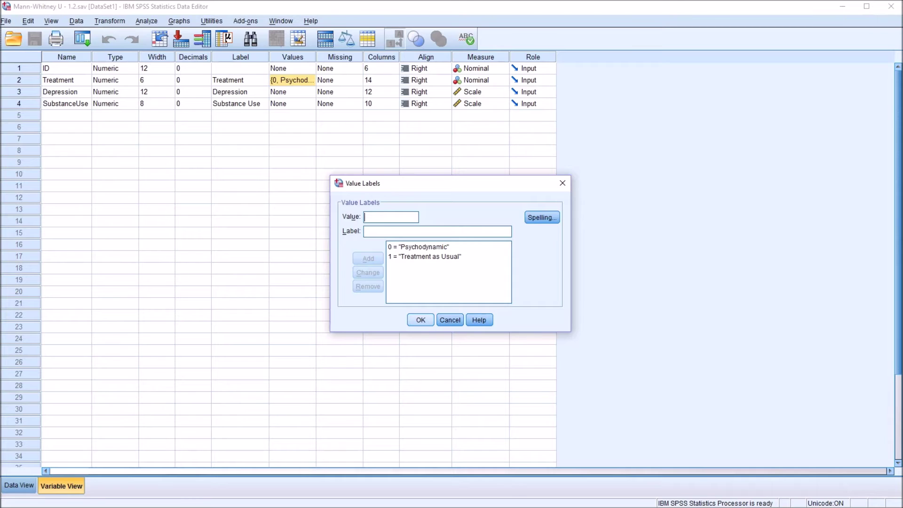
left_click(421, 319)
left_click(19, 485)
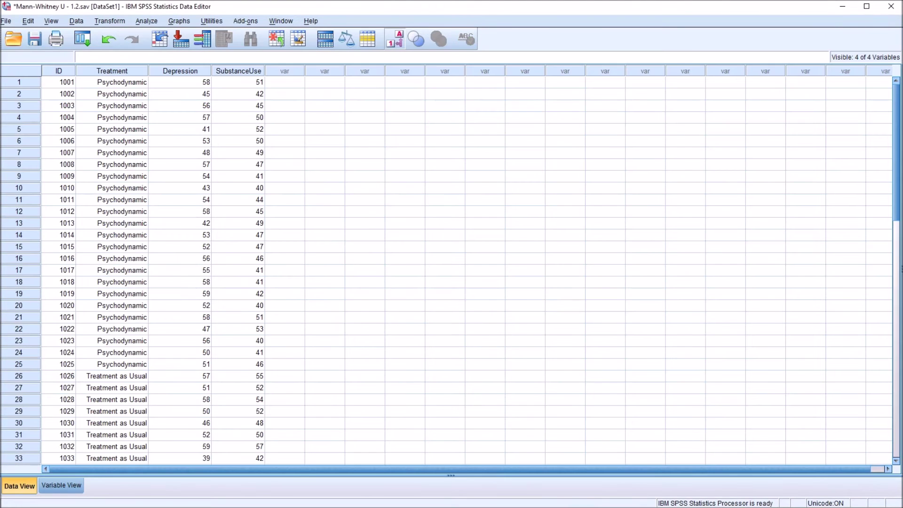
Reopen 2 Independent Samples, define Treatment groups 0 and 1, and run Mann-Whitney U
left_click(146, 20)
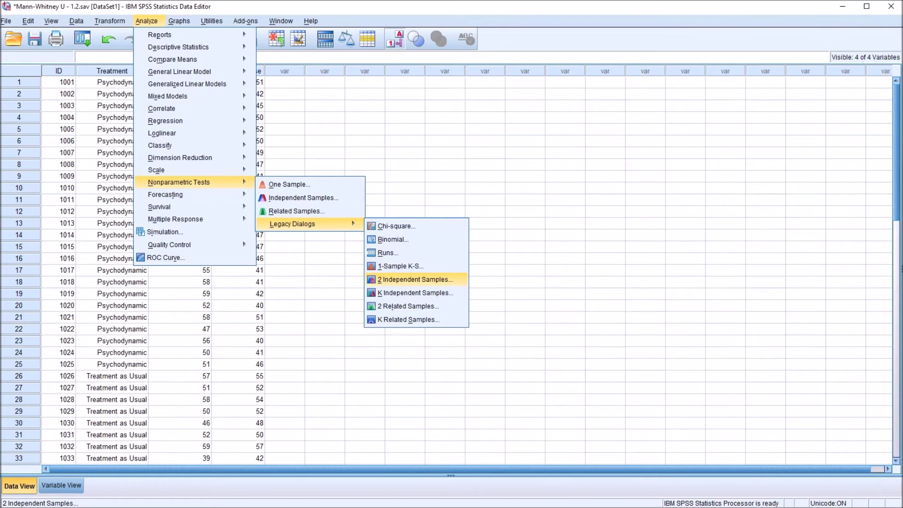
left_click(416, 280)
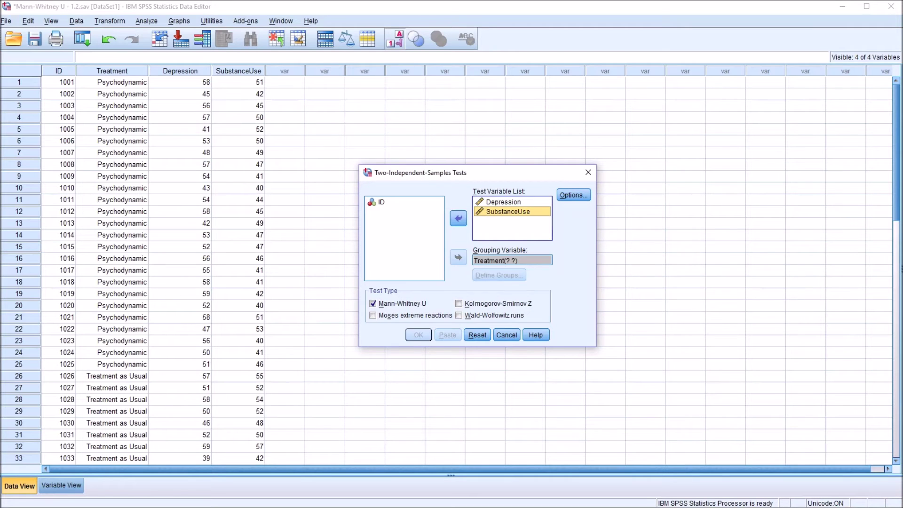
left_click(513, 260)
left_click(500, 276)
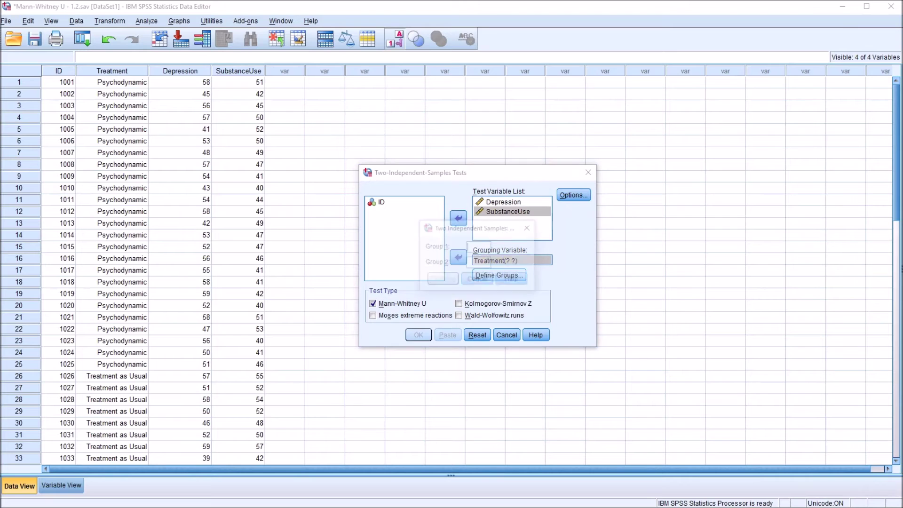
type("0")
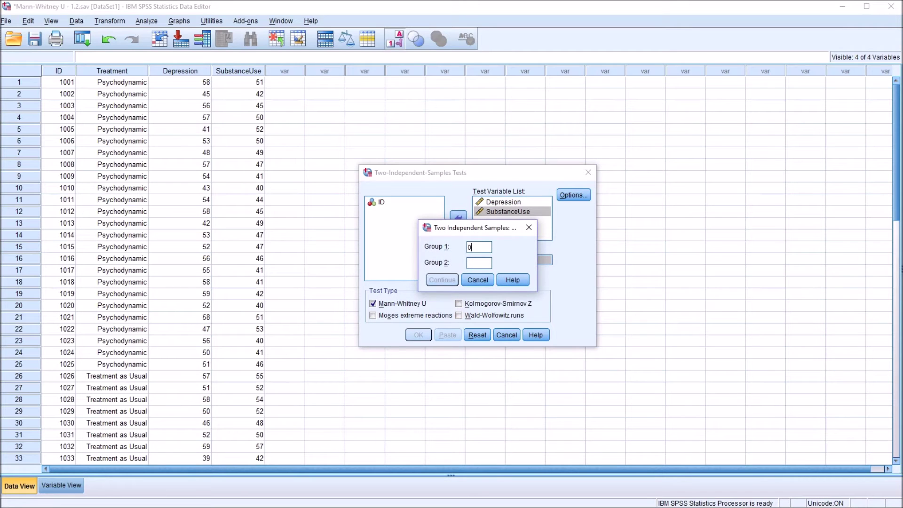
type("1")
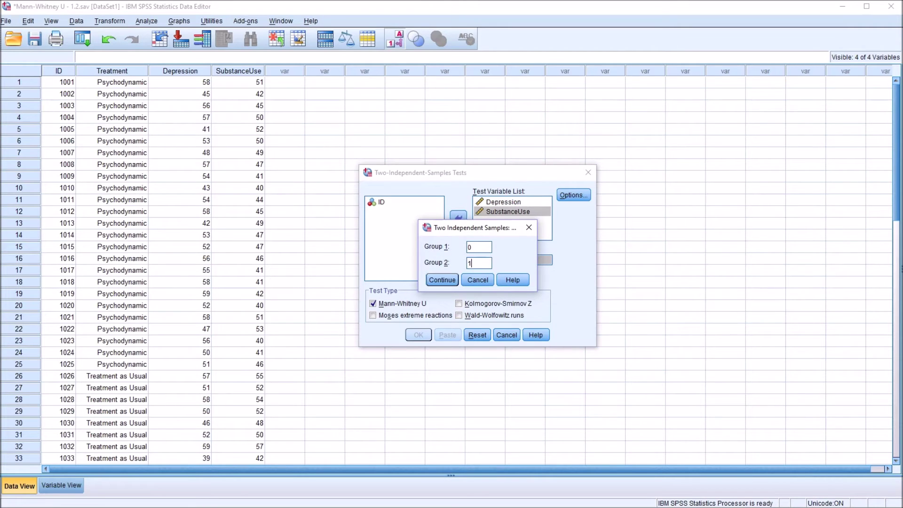
left_click(442, 280)
left_click(418, 335)
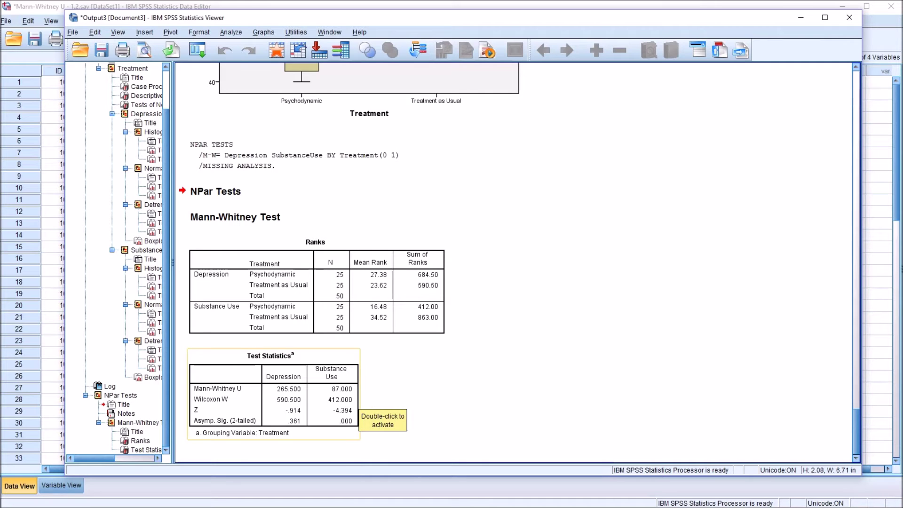
Activate the Test Statistics table and select the Depression significance value .361
left_click(346, 424)
double_click(282, 395)
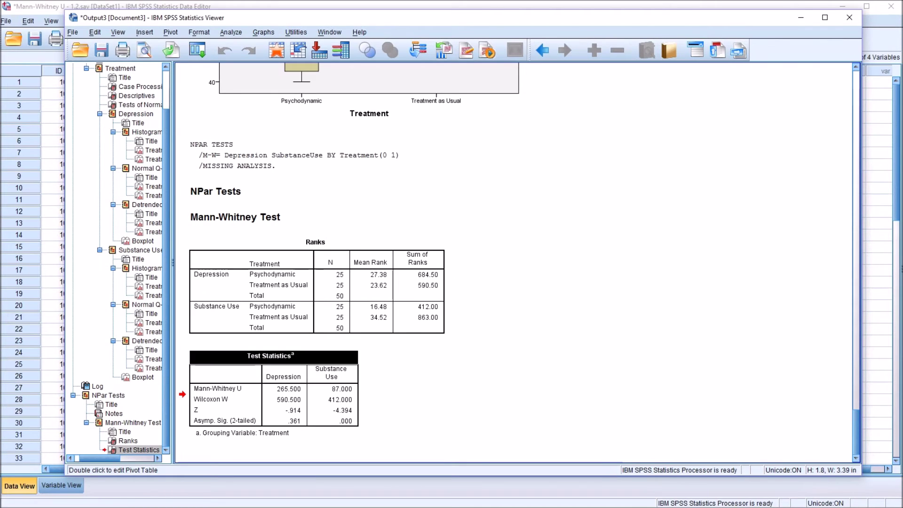
left_click(285, 420)
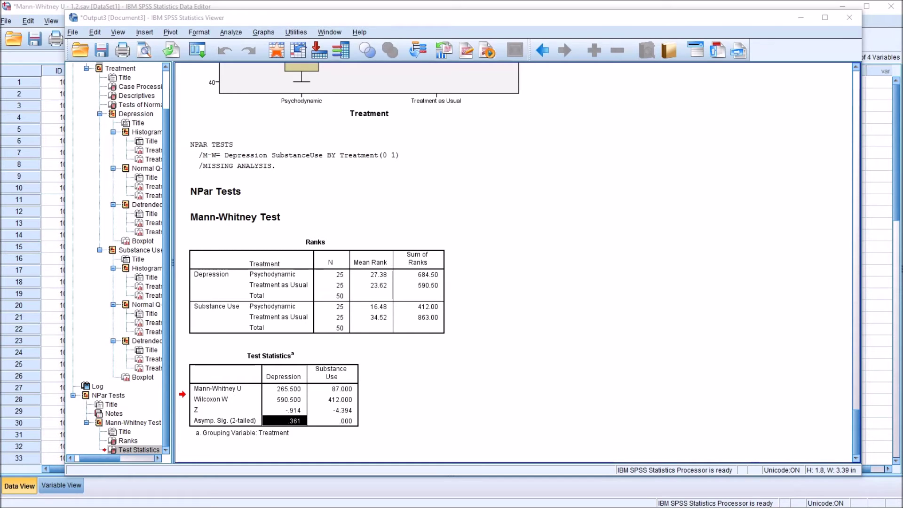
key("Up")
key("Up")
key("Up")
key("Down")
key("Down")
key("Down")
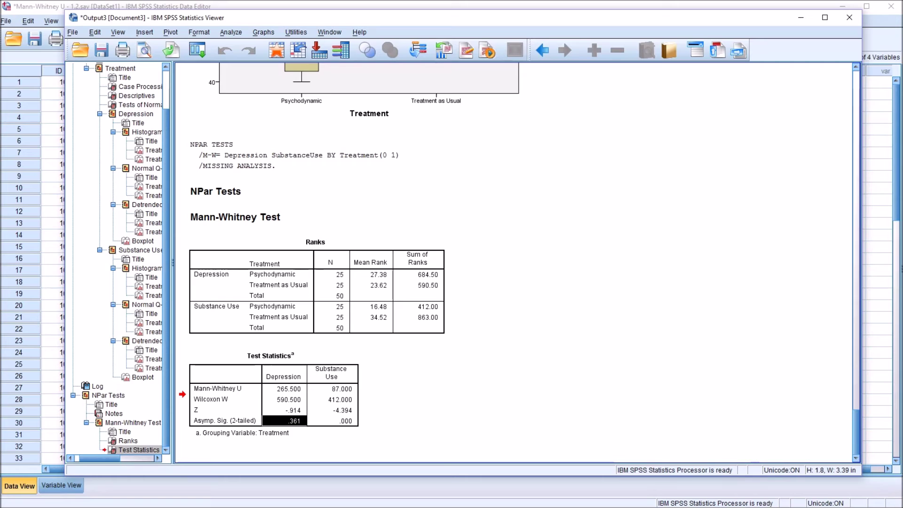
Compare the exact Substance Use and Depression significance values in the table
key("Right")
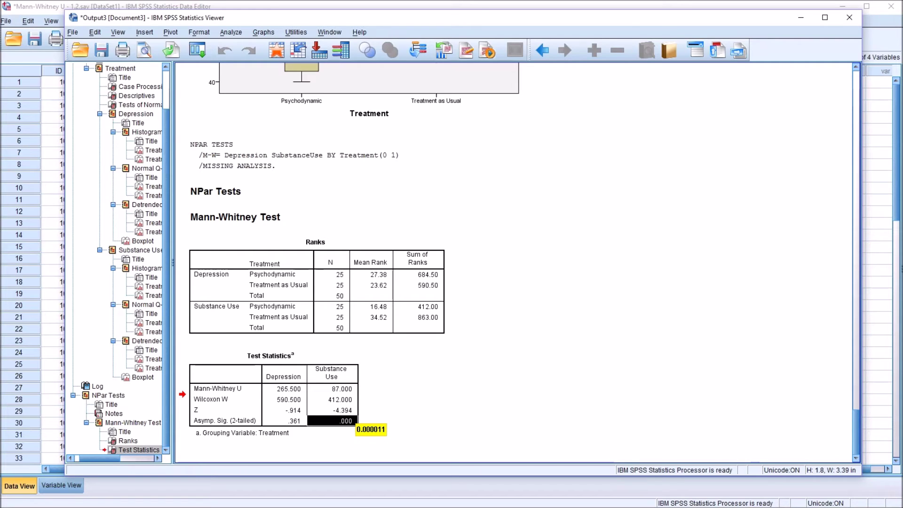
key("Up")
key("Up")
key("Up")
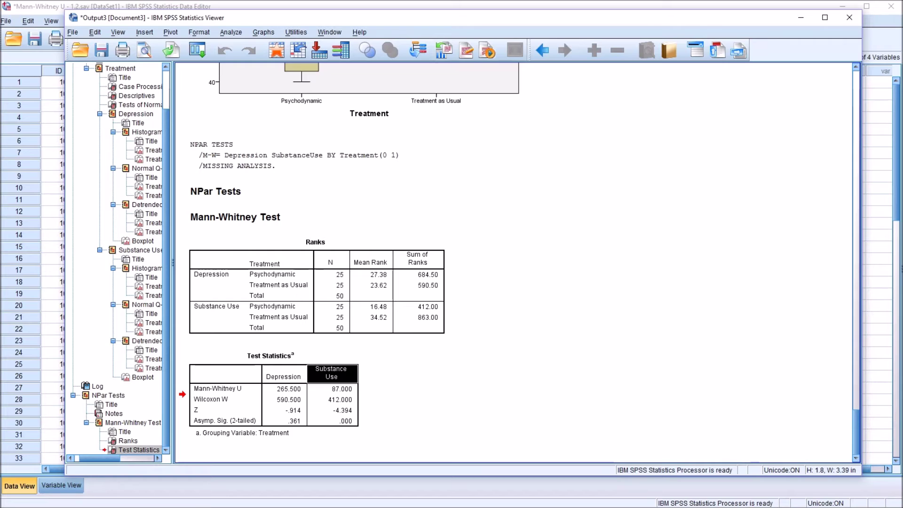
key("Down")
key("Down")
key("Down")
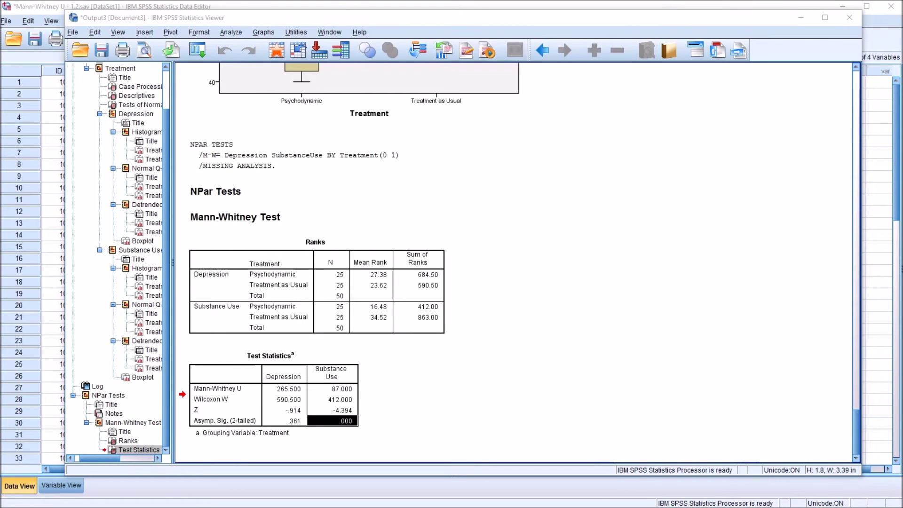
key("Left")
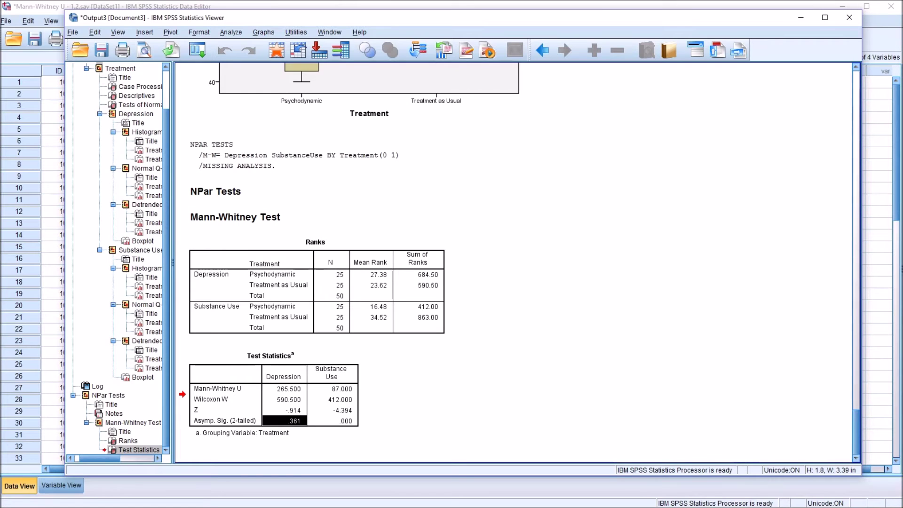
key("Right")
key("Left")
key("Right")
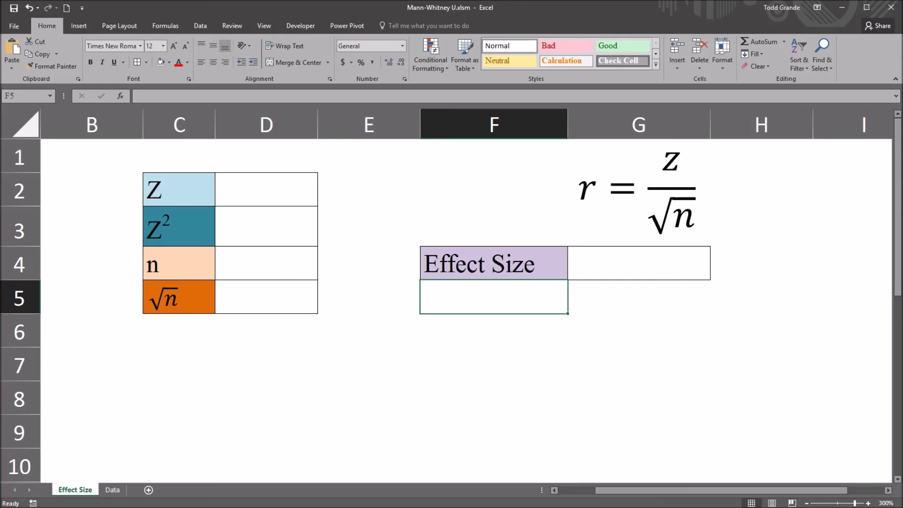
Navigate the worksheet to Z cell D2 and clear a selected cell range
key("Left")
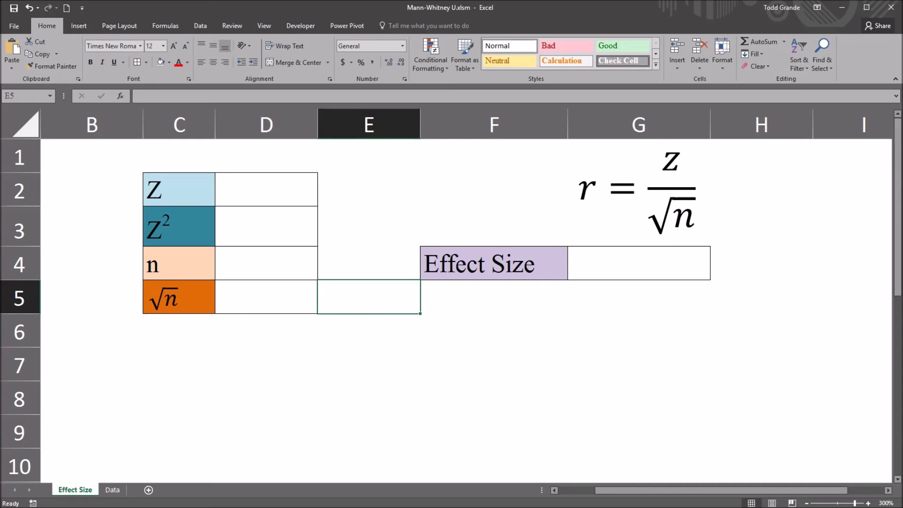
key("Left")
key("Up")
key("Up")
key("Up")
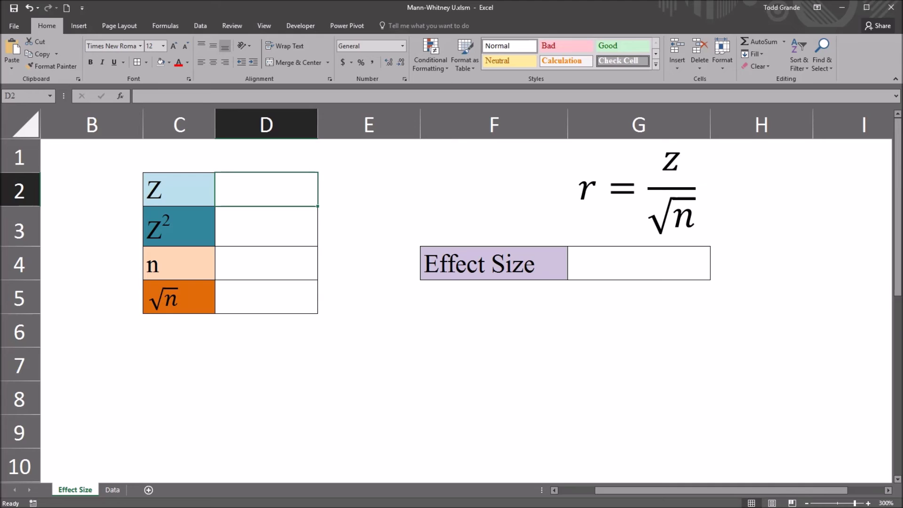
key("shift+Left")
key("shift+Down")
key("shift+Down")
key("shift+Down")
key("shift+BackSpace")
Look up the Depression Z value -.914 in SPSS and enter -0.914 in D2
left_click(468, 494)
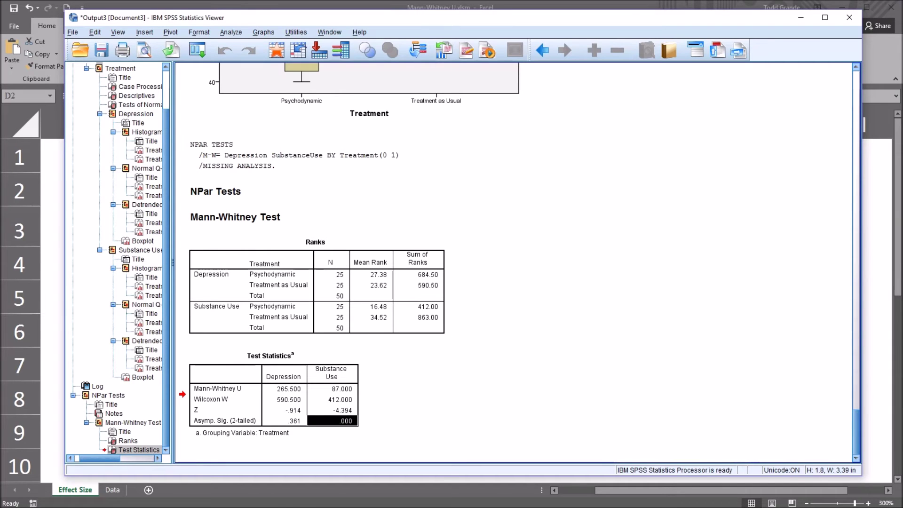
key("Up")
key("Left")
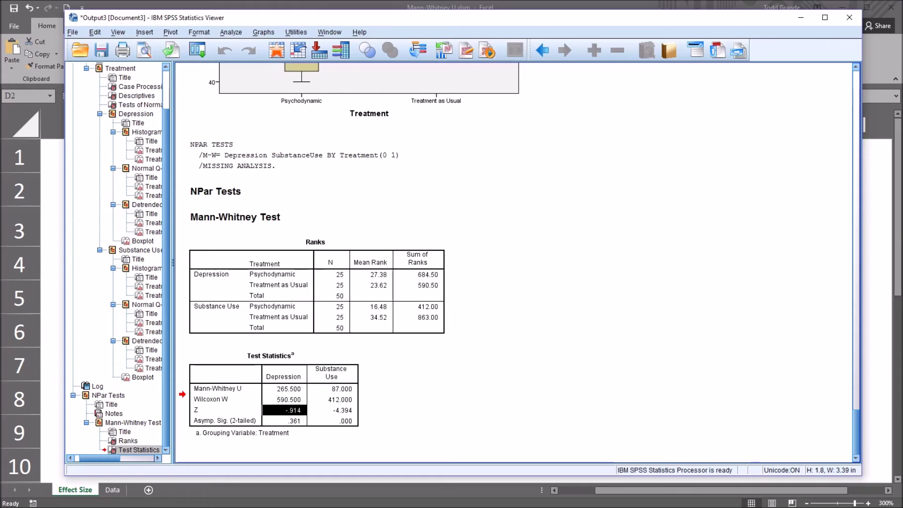
key("alt+Tab")
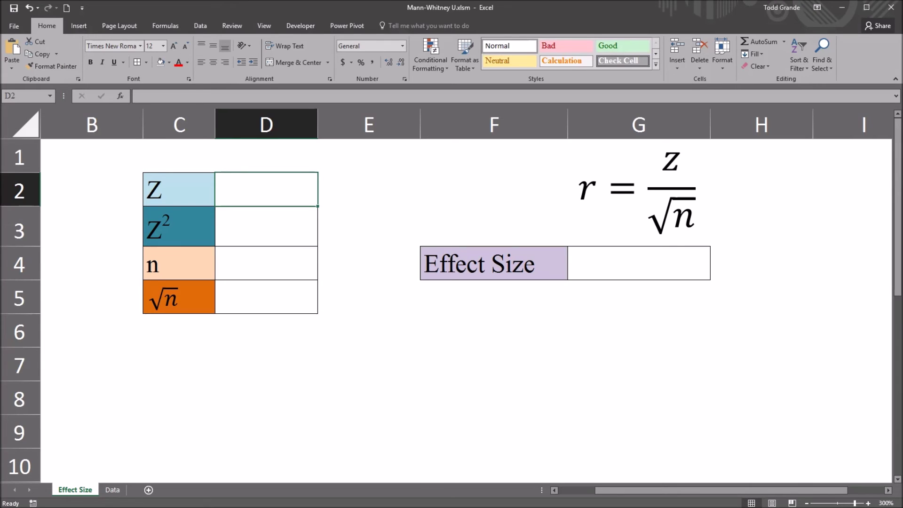
type("-.")
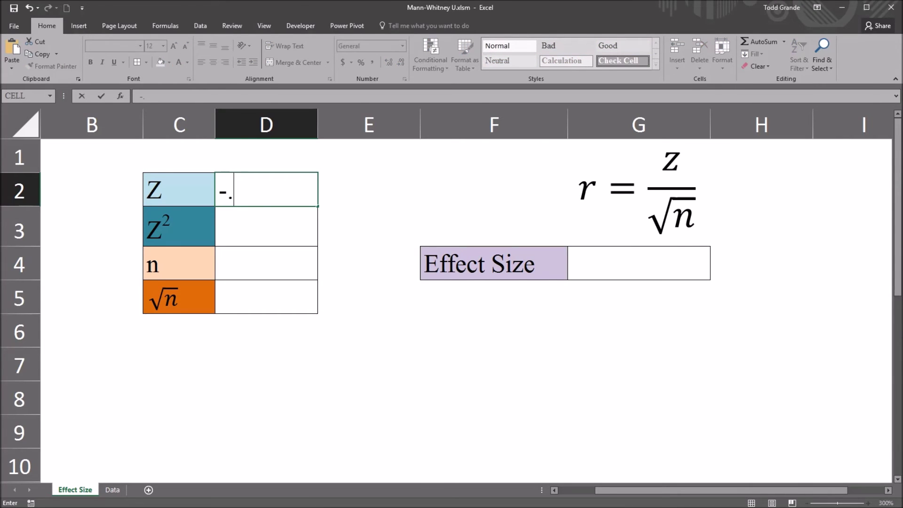
type("9")
type("14")
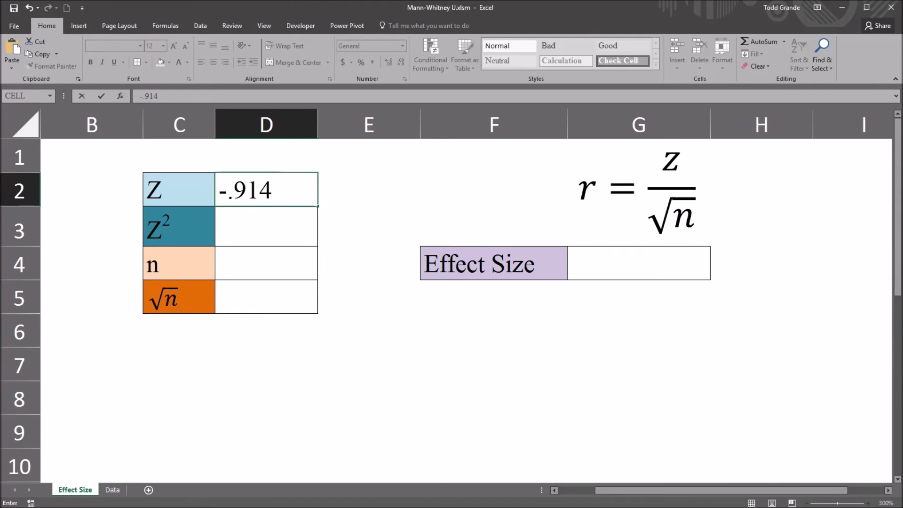
key("Return")
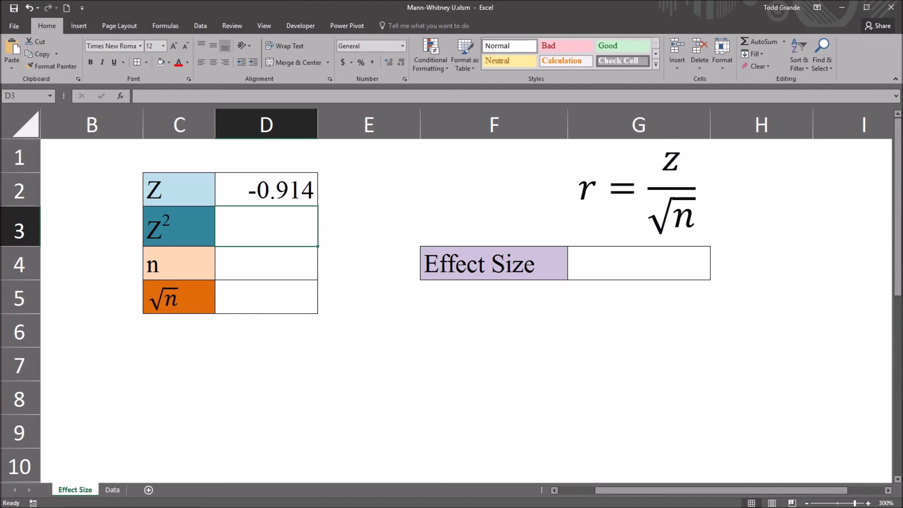
type("=")
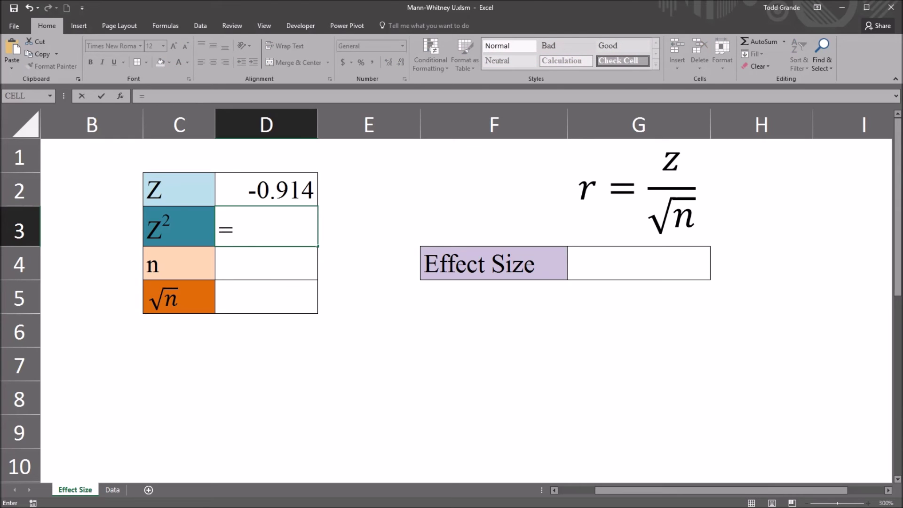
Add the Z squared formula, n of 50 in D4, and =SQRT(D4) in D5
key("Up")
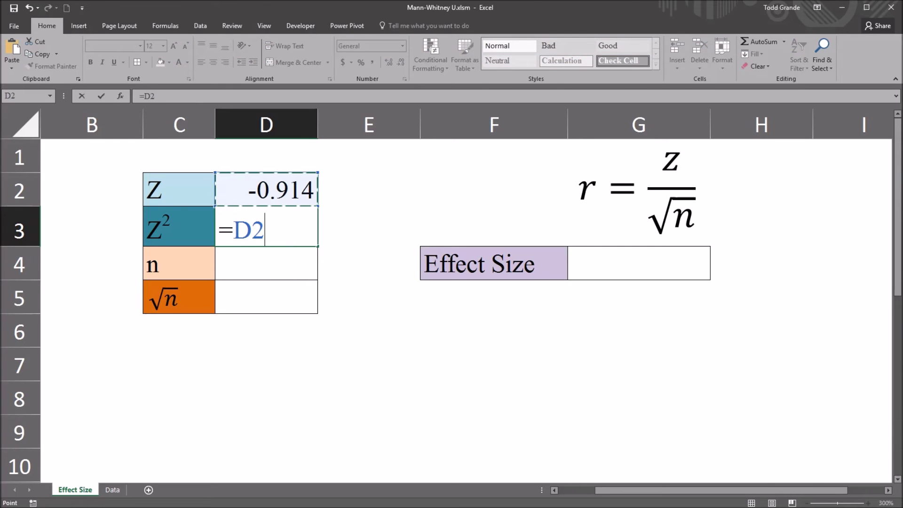
type("^")
type("2")
key("Return")
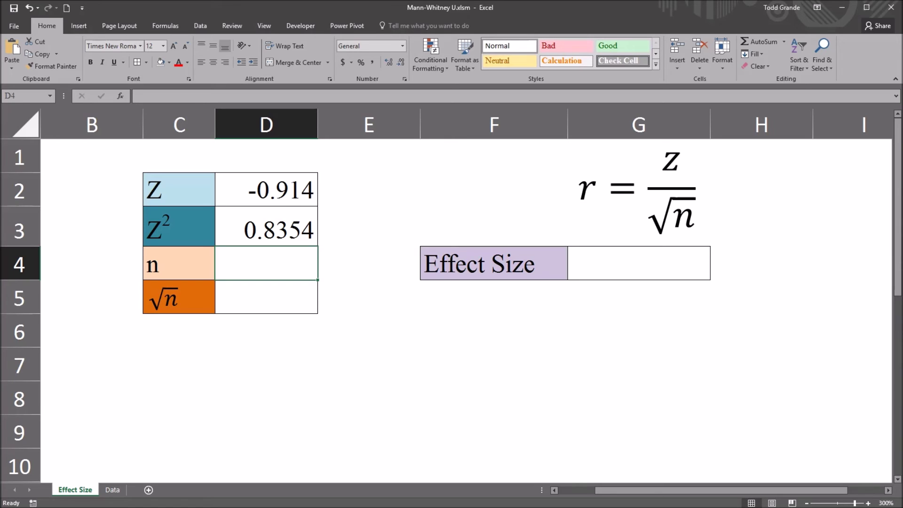
type("5")
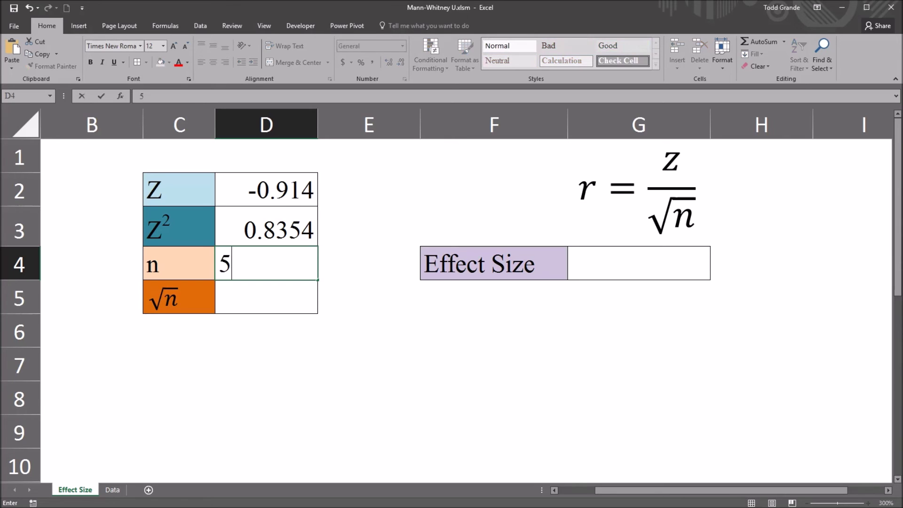
type("0")
key("Return")
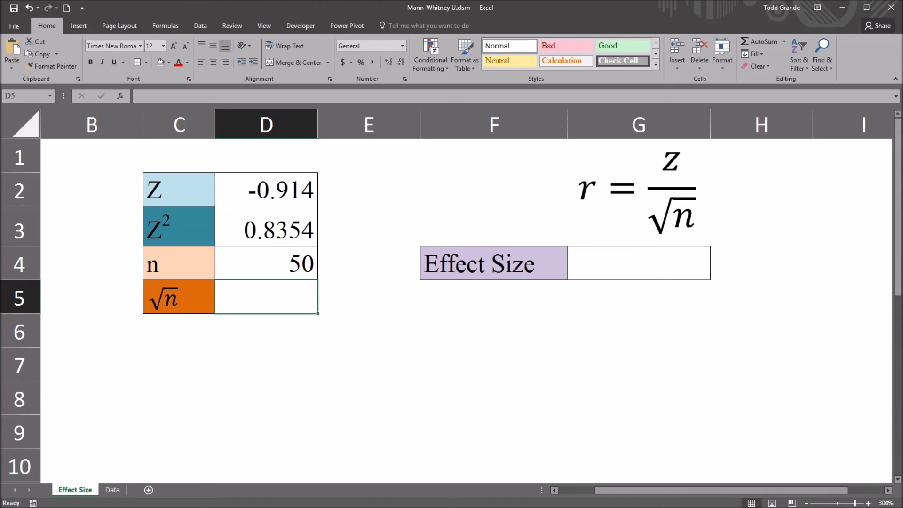
type("=")
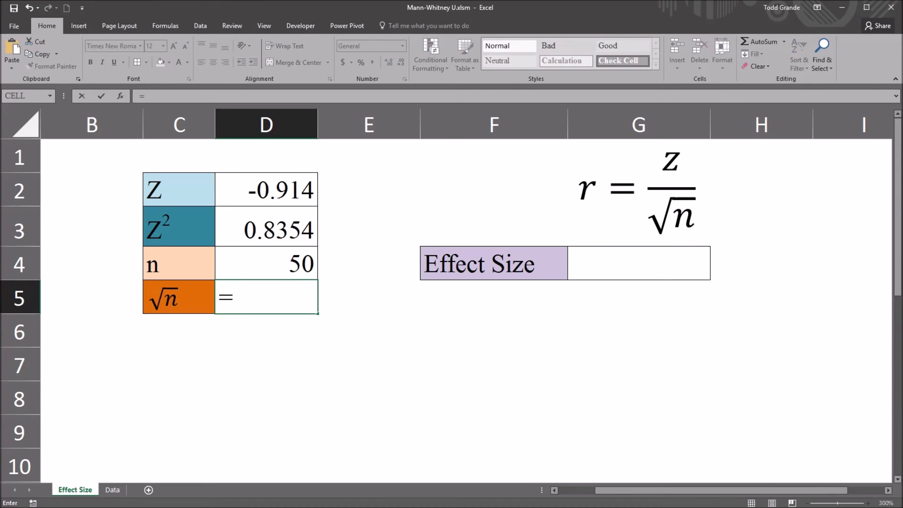
type("sqrt")
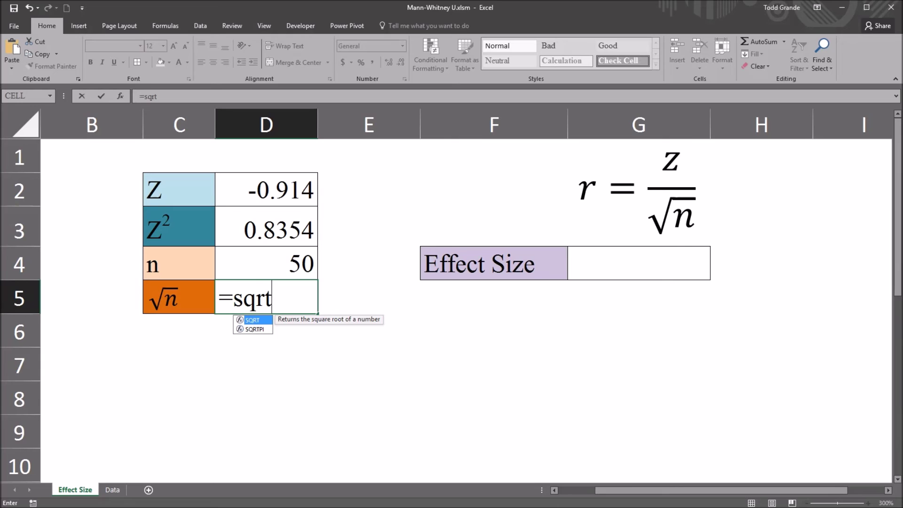
type("(")
key("Up")
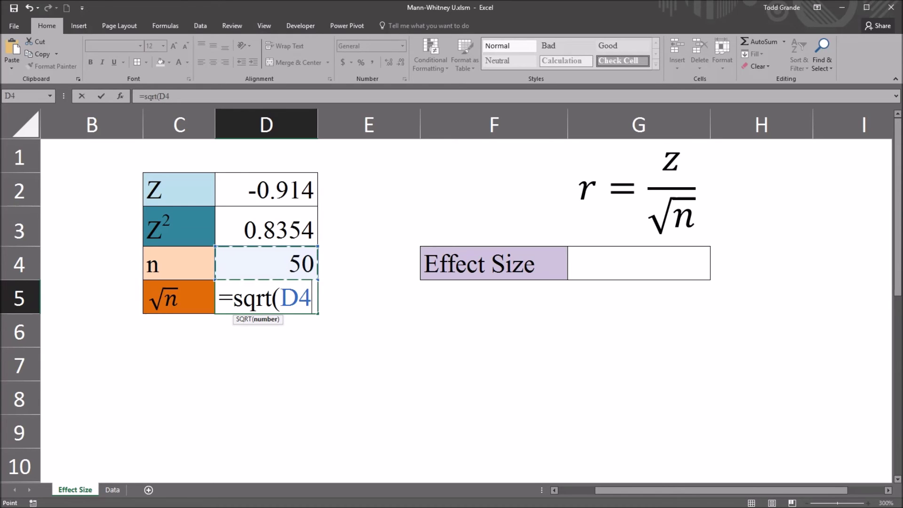
key("Return")
key("Up")
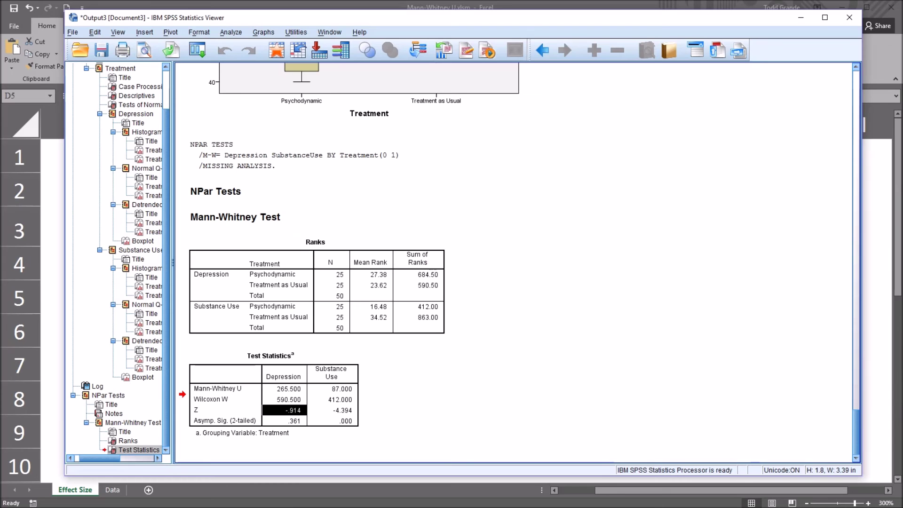
left_click(469, 494)
left_click(331, 327)
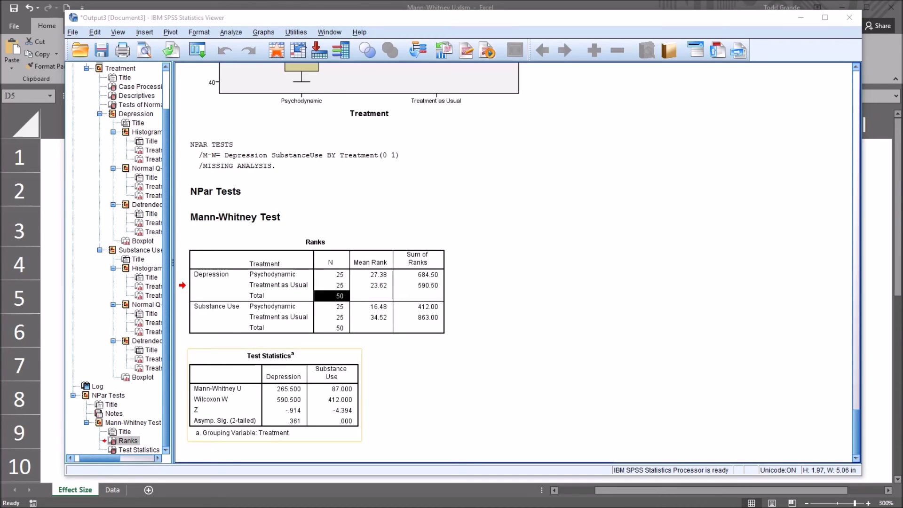
key("alt+Tab")
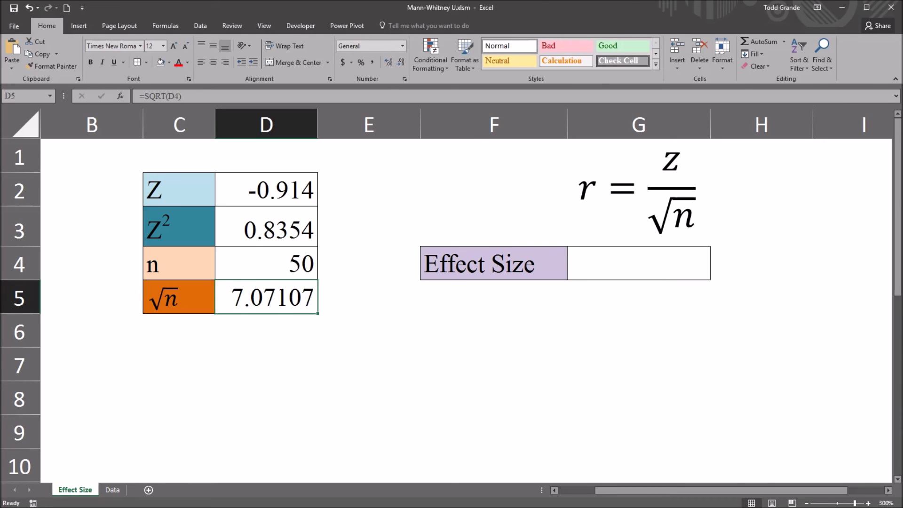
key("Up")
key("Right")
key("Right")
key("Right")
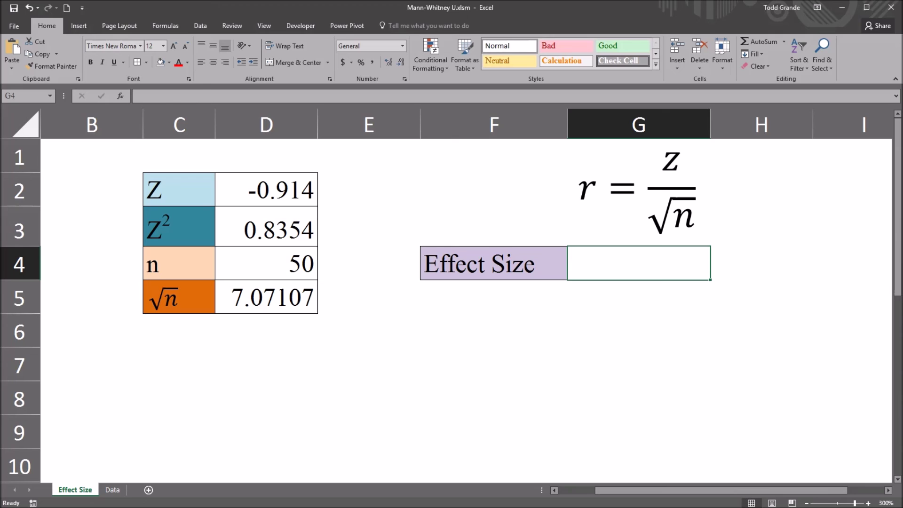
type("=")
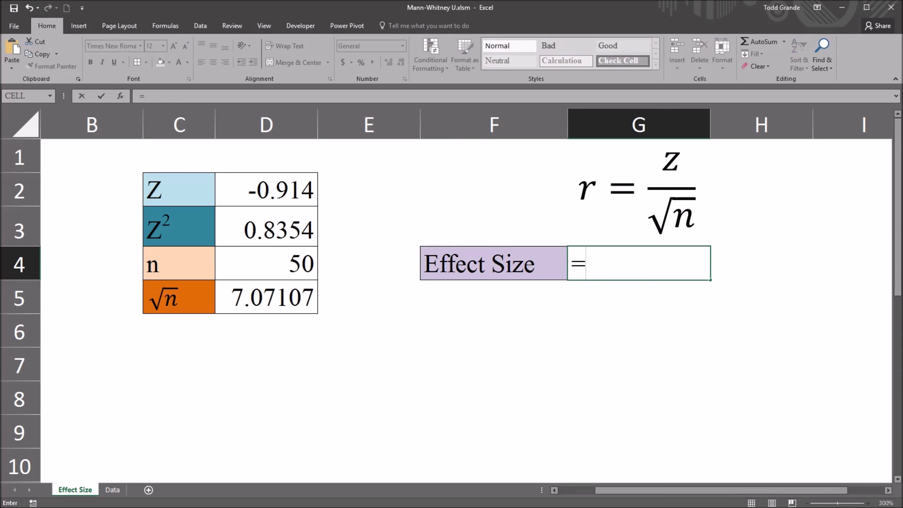
Enter =D2/D5 in G4, giving r = -0.1292591, and check the formula
key("Up")
key("Up")
key("Left")
key("Left")
key("Left")
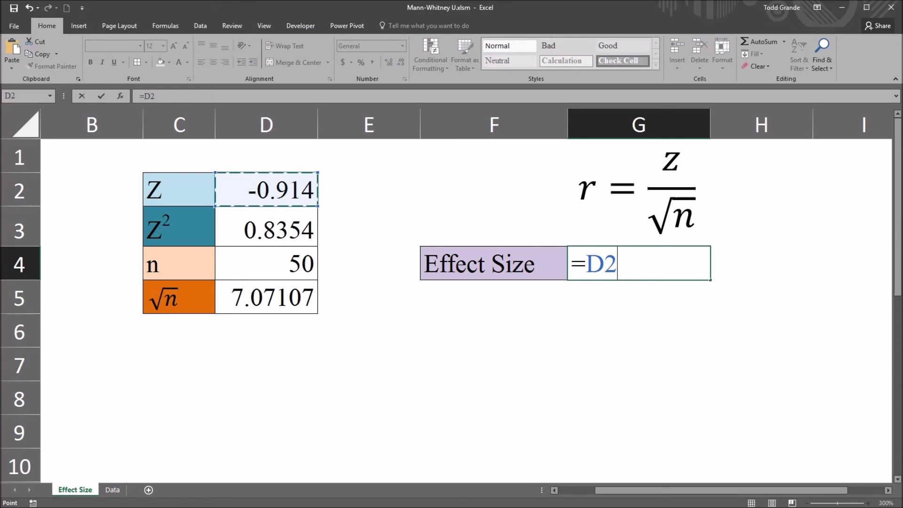
type("/")
key("Down")
key("Left")
key("Left")
key("Left")
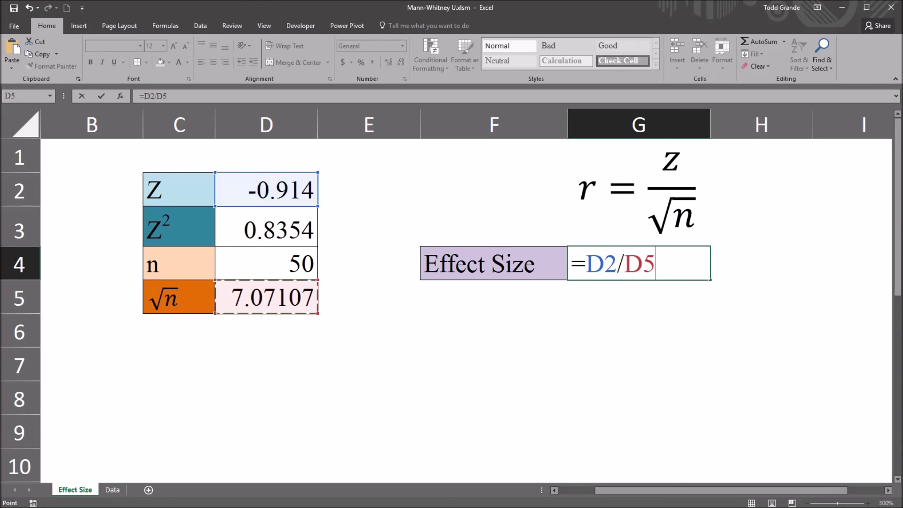
key("Return")
key("Up")
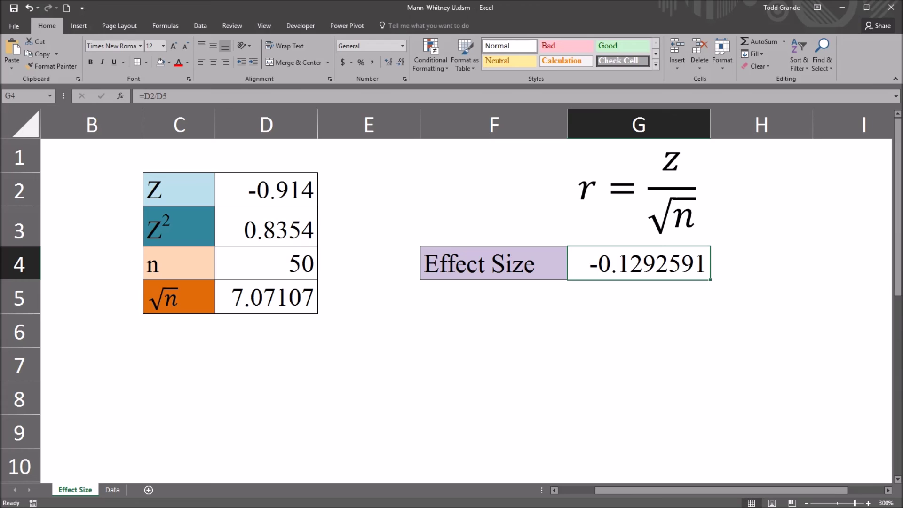
key("Left")
key("Left")
key("Left")
key("Up")
key("Up")
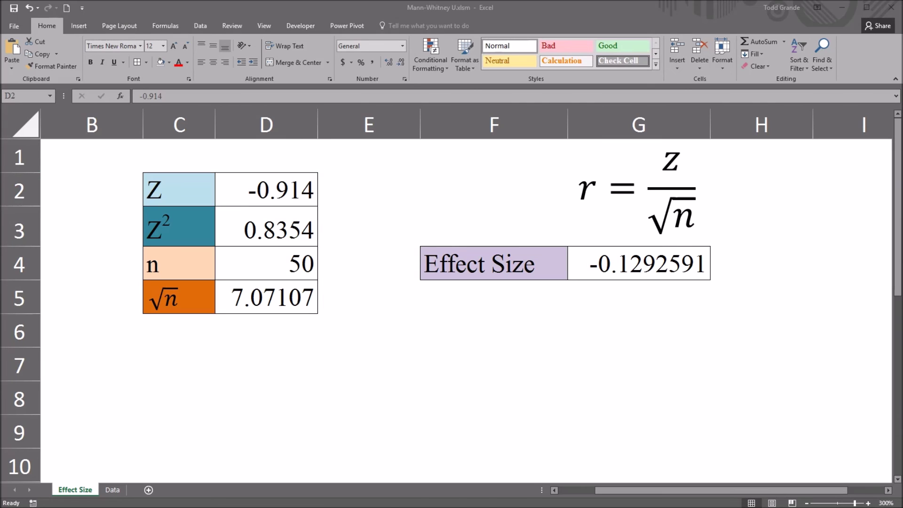
Locate Substance Use's Z value (-4.394) in the SPSS Test Statistics table
left_click(592, 494)
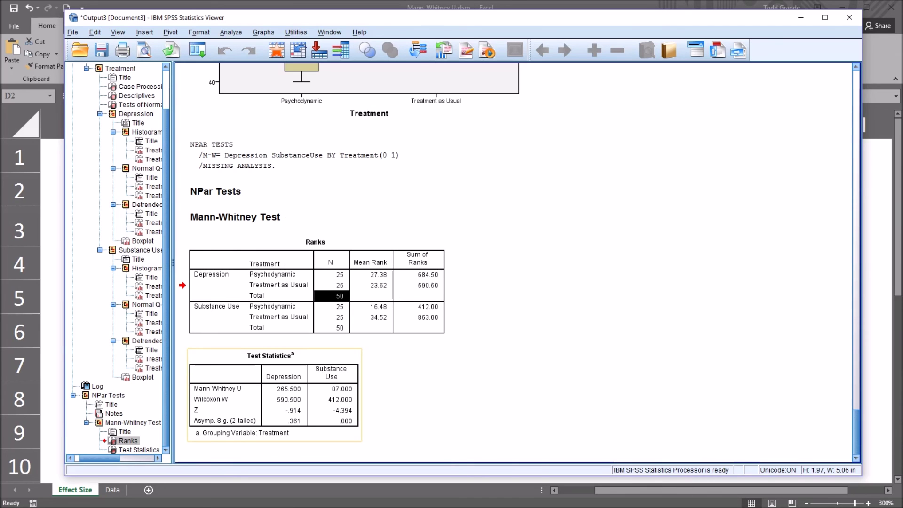
key("Down")
key("Return")
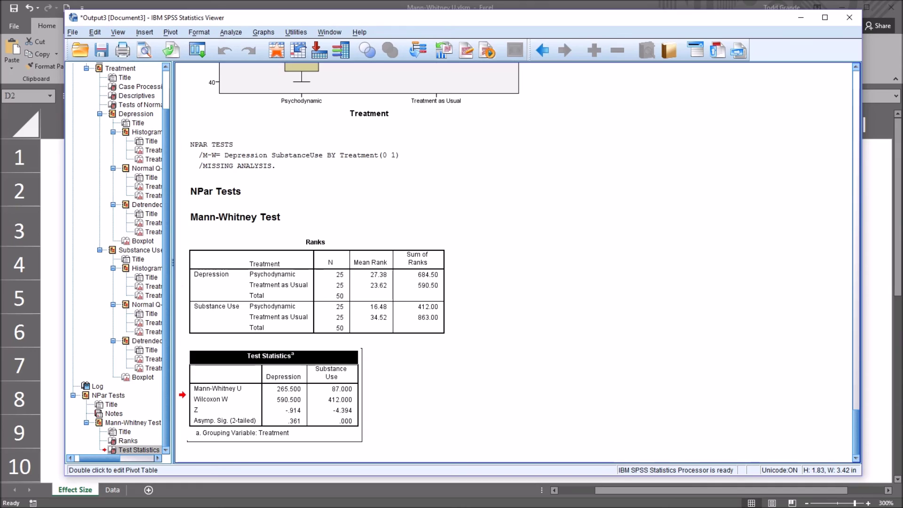
left_click(332, 410)
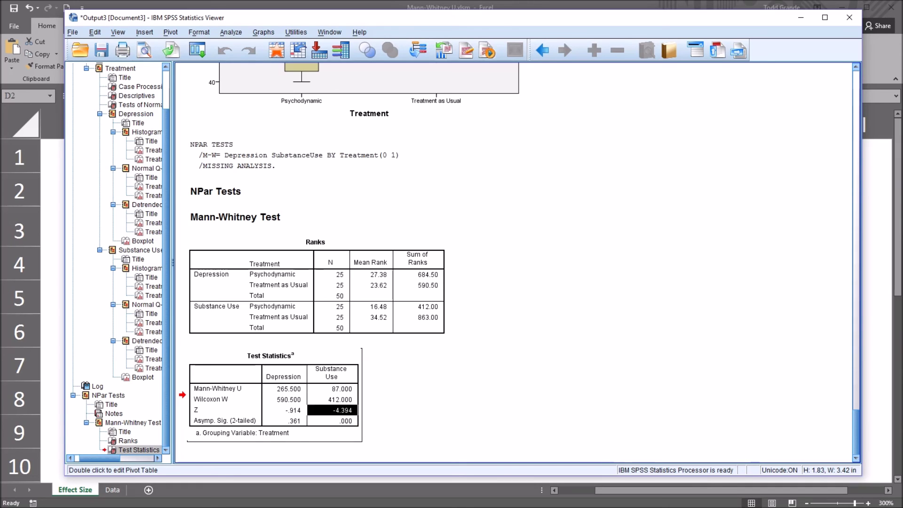
Enter -4.394 as Z in Excel's D2, giving Z² 19.3072 and effect size -0.6214054
key("alt+Tab")
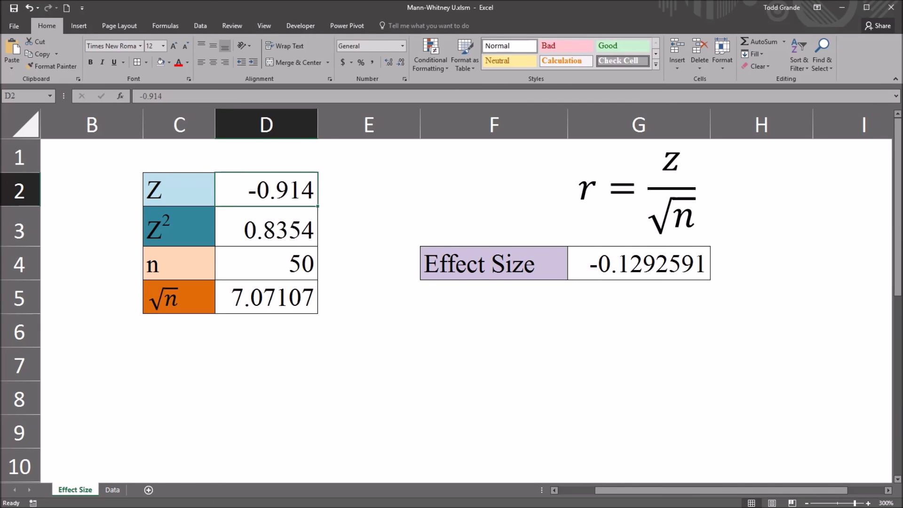
type("-4")
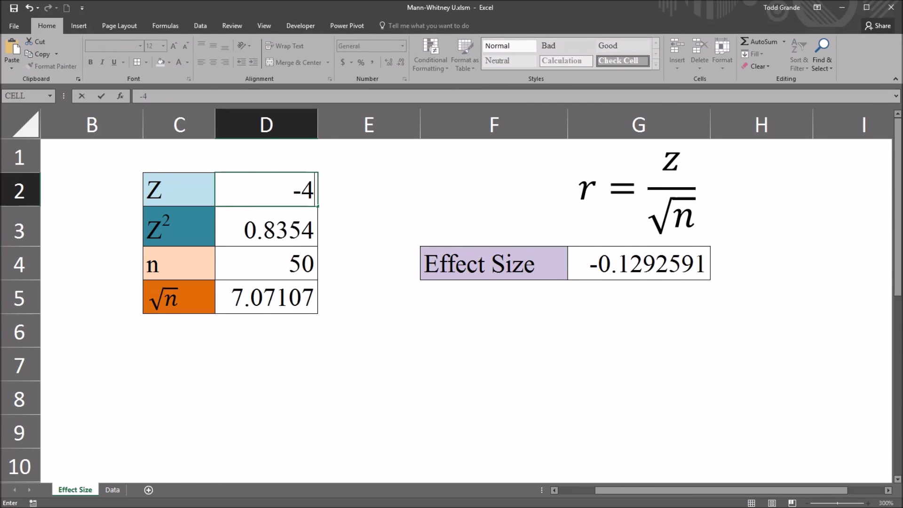
type(".394")
key("Return")
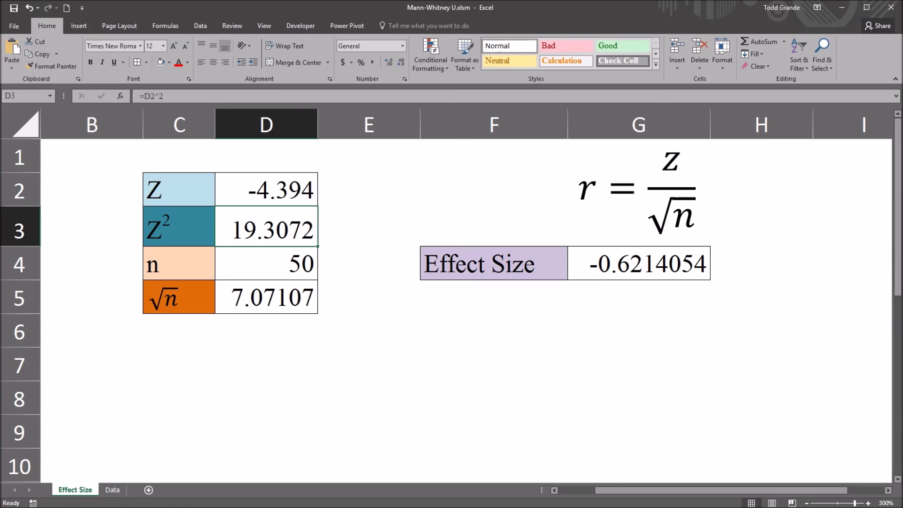
key("Down")
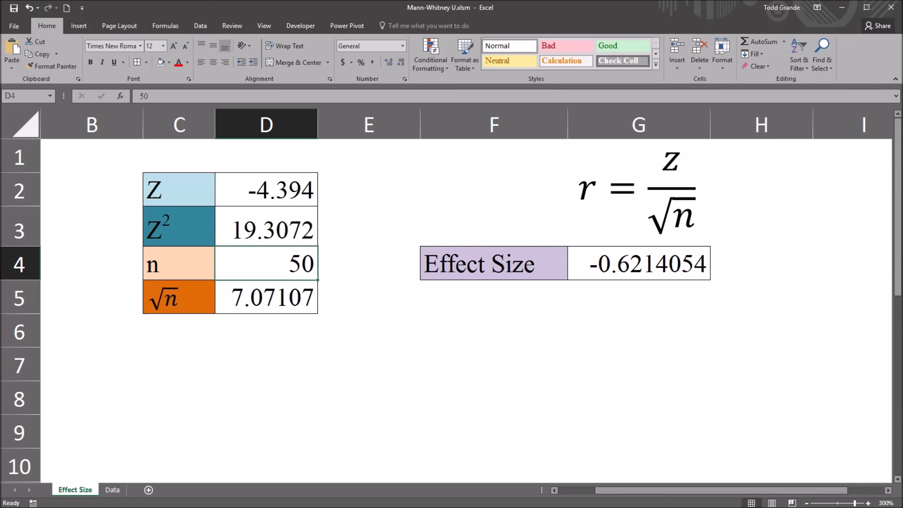
key("Right")
key("Right")
key("Right")
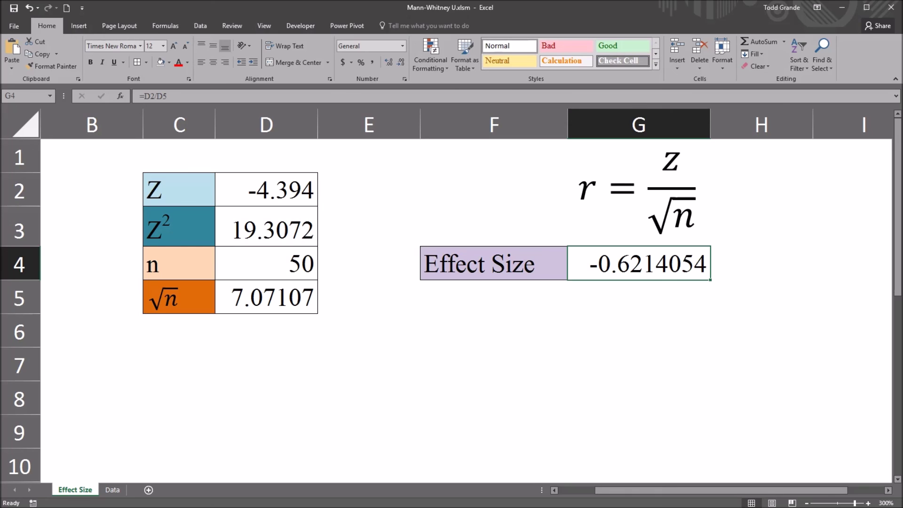
Compute r squared in G6 as =G4^2, giving 0.38614472
key("Down")
key("Down")
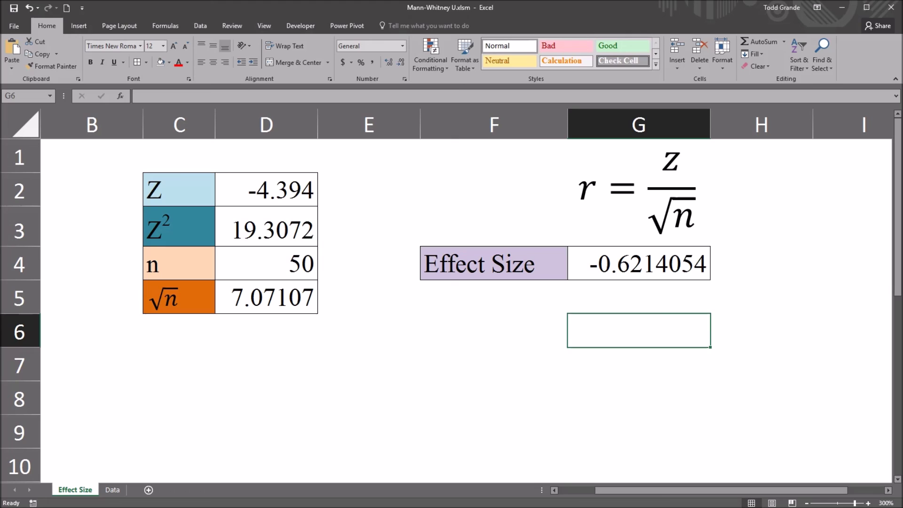
key("Up")
key("Up")
key("Down")
key("Down")
type("=")
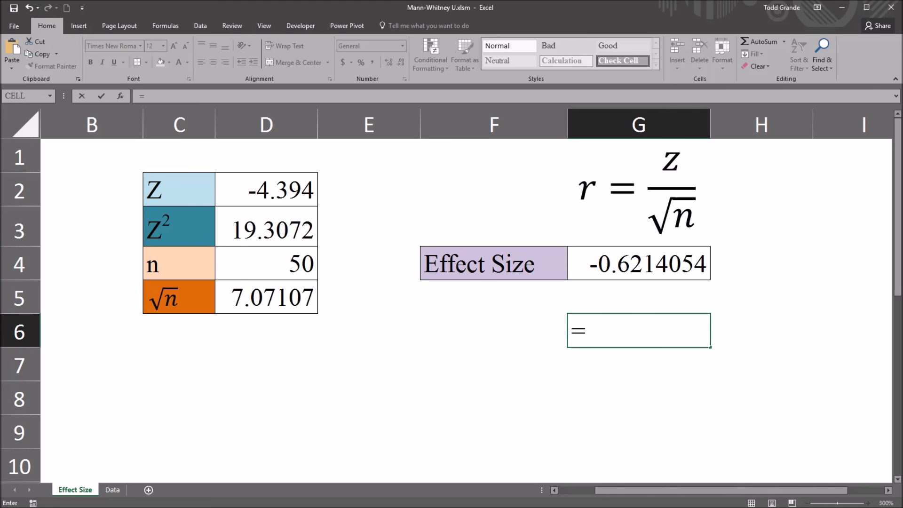
key("Up")
key("Up")
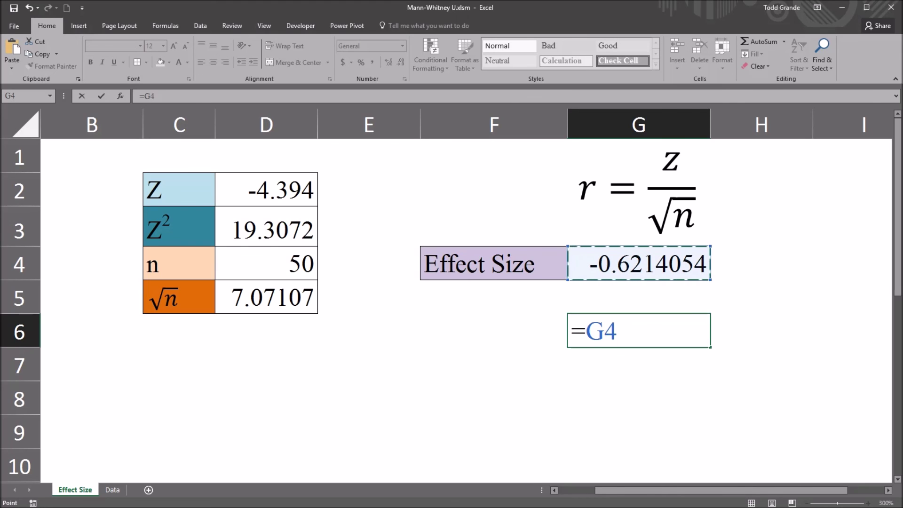
type("^2")
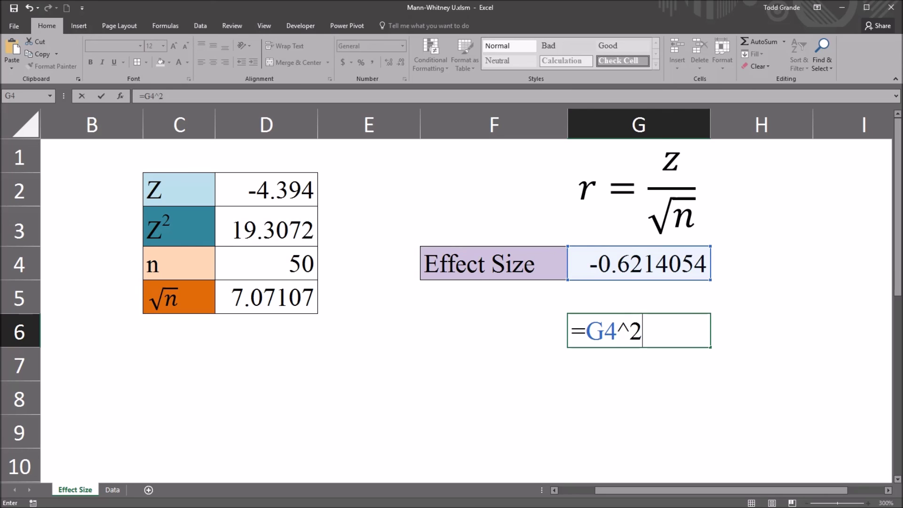
key("Return")
key("Up")
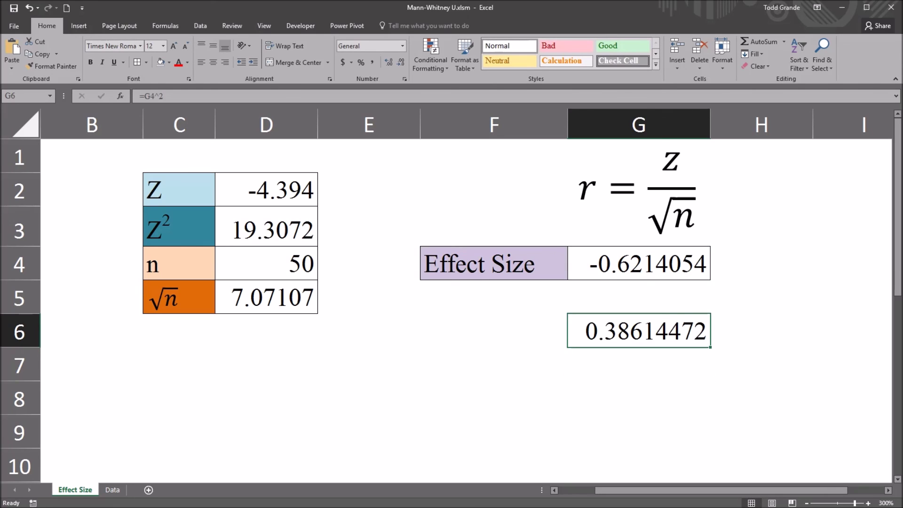
Compute r squared in G7 as =D3/D4, confirming the same 0.38614472
key("Down")
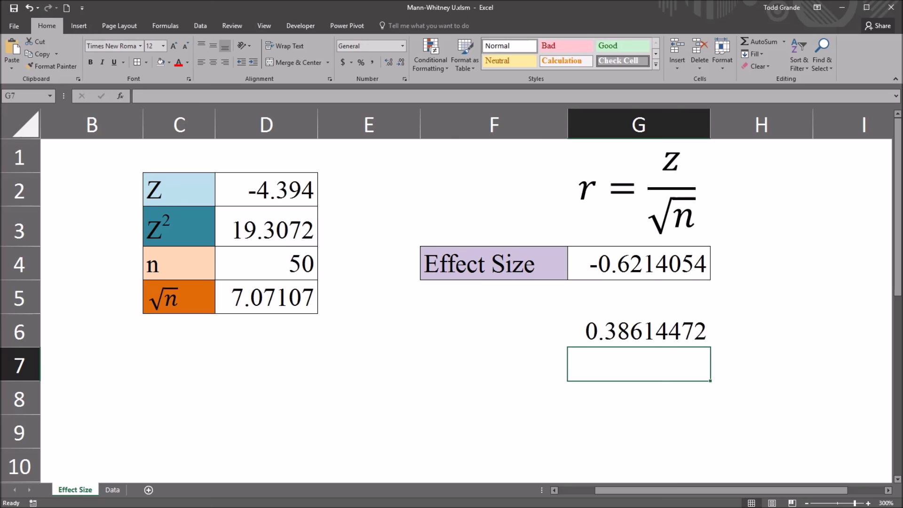
type("=")
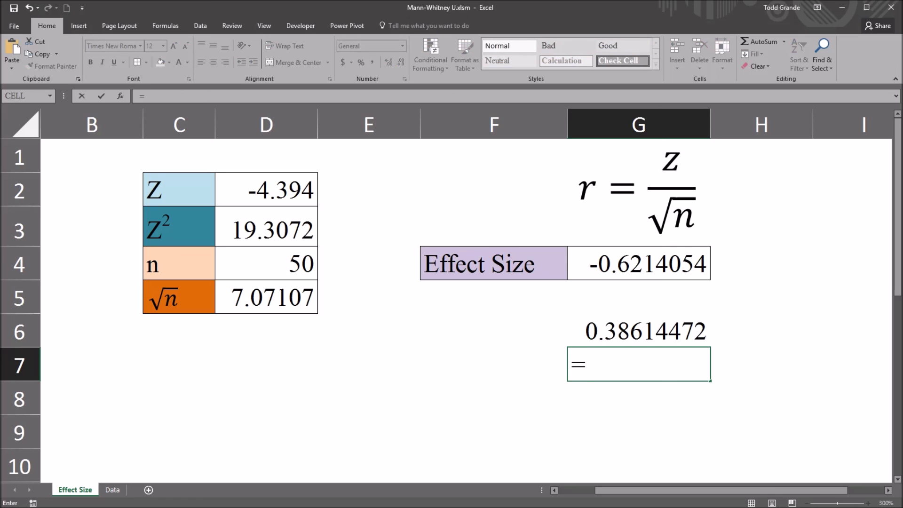
left_click(266, 225)
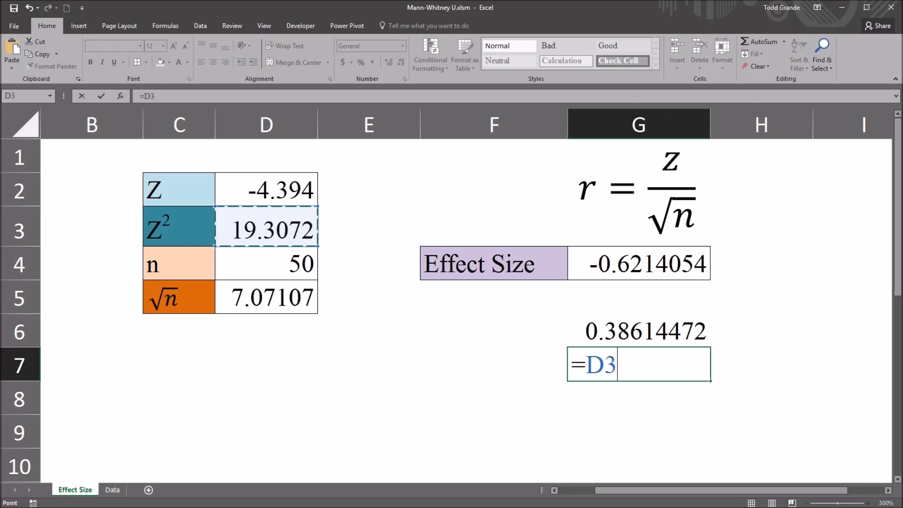
type("/")
left_click(266, 262)
key("Return")
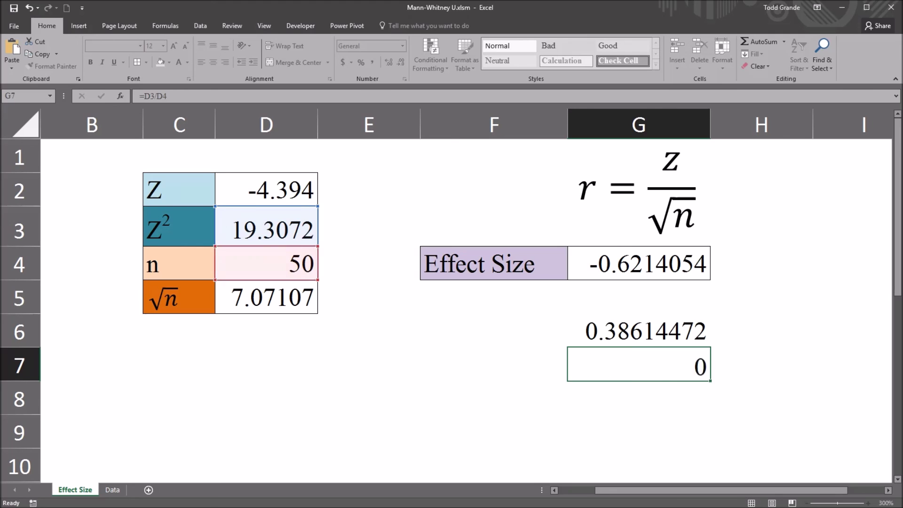
key("Up")
key("Up")
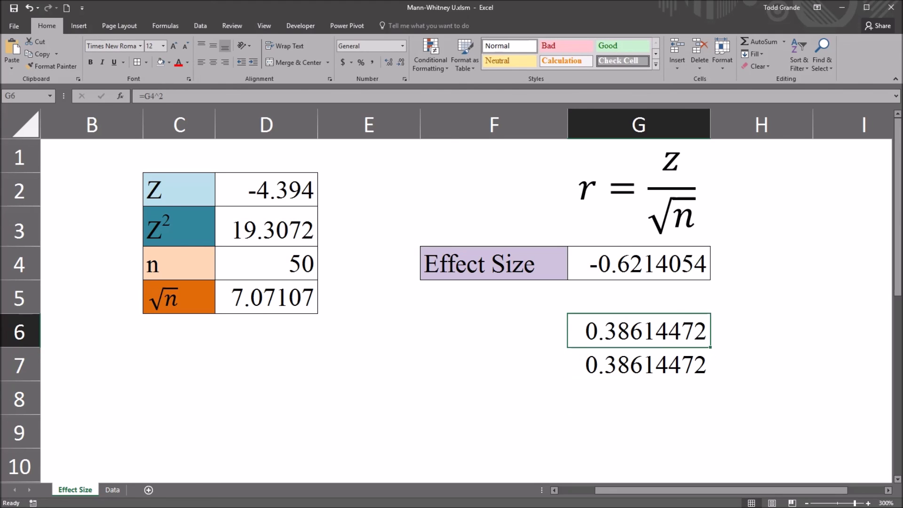